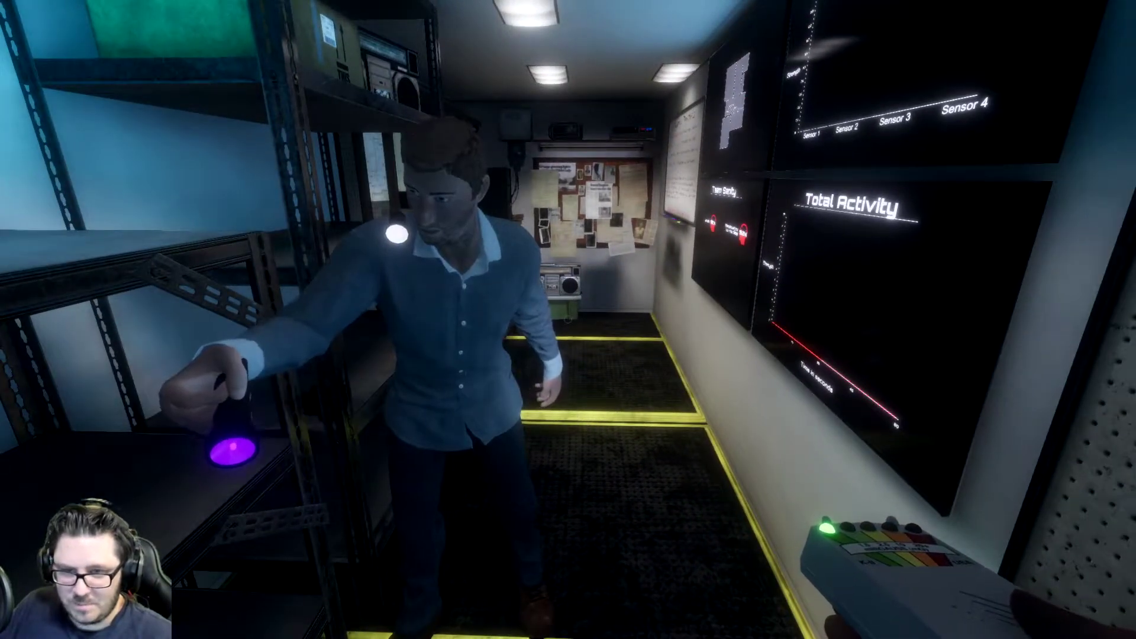
key("q")
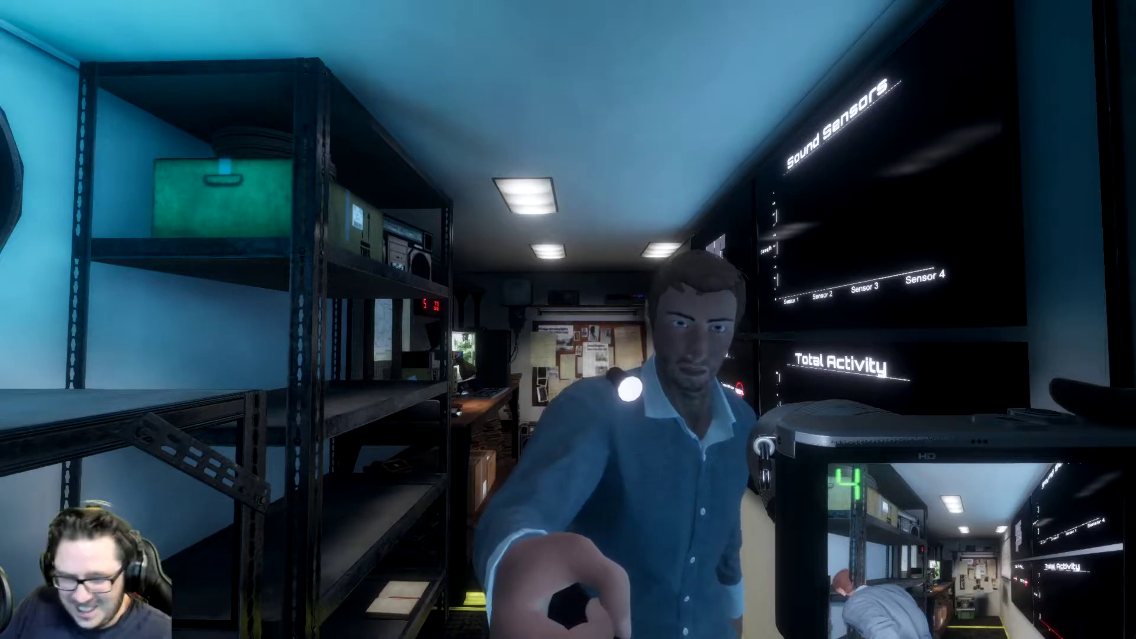
key("q")
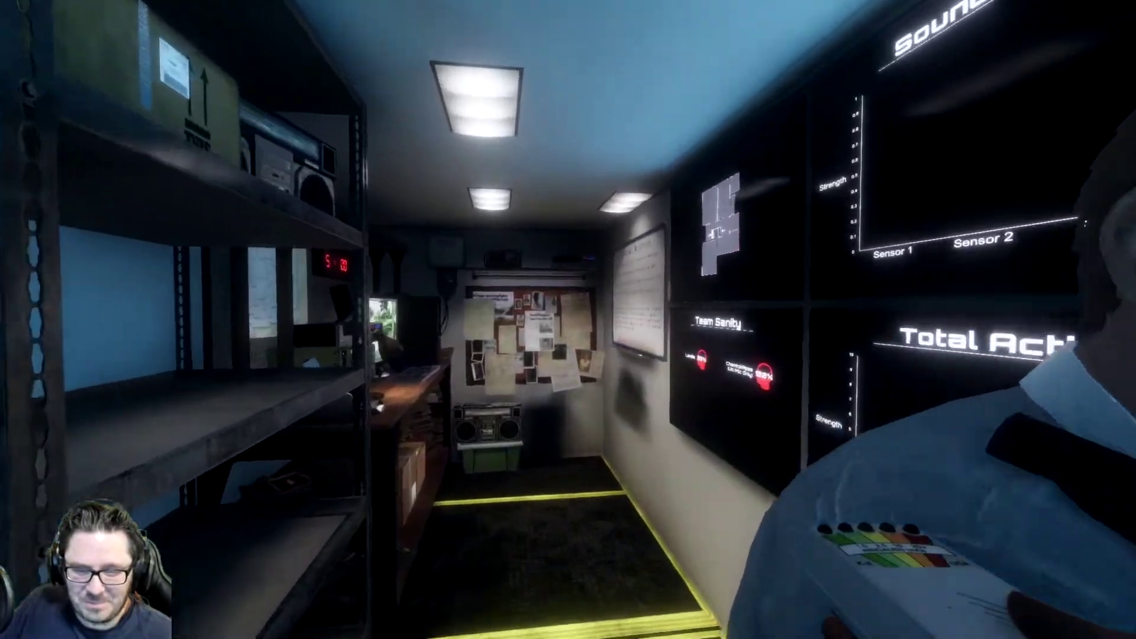
key("w")
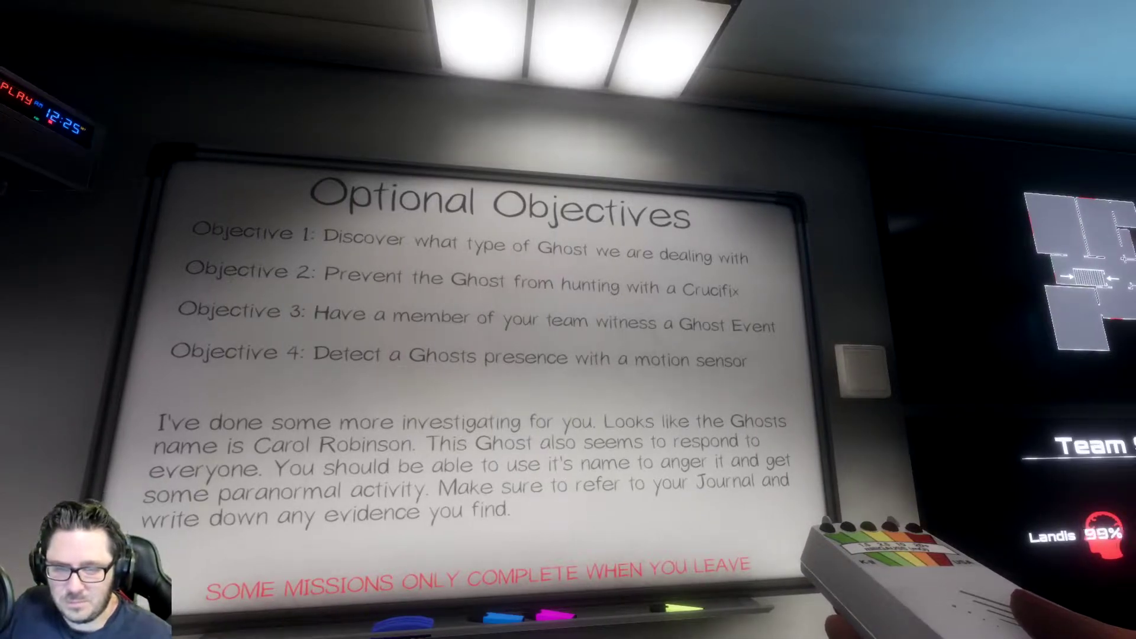
key("s")
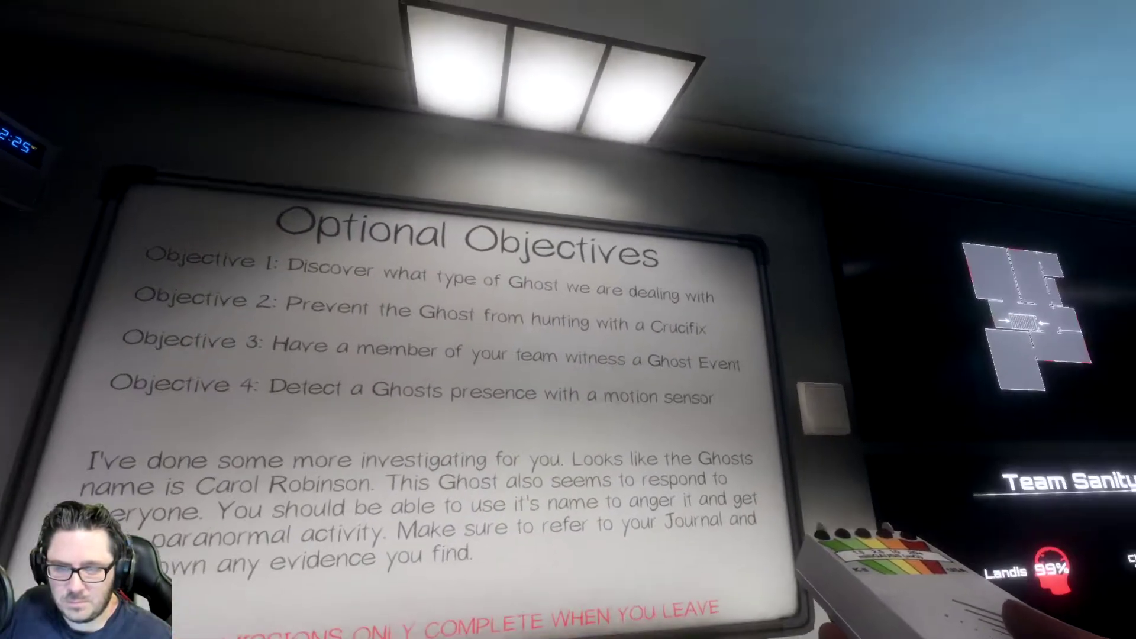
key("w")
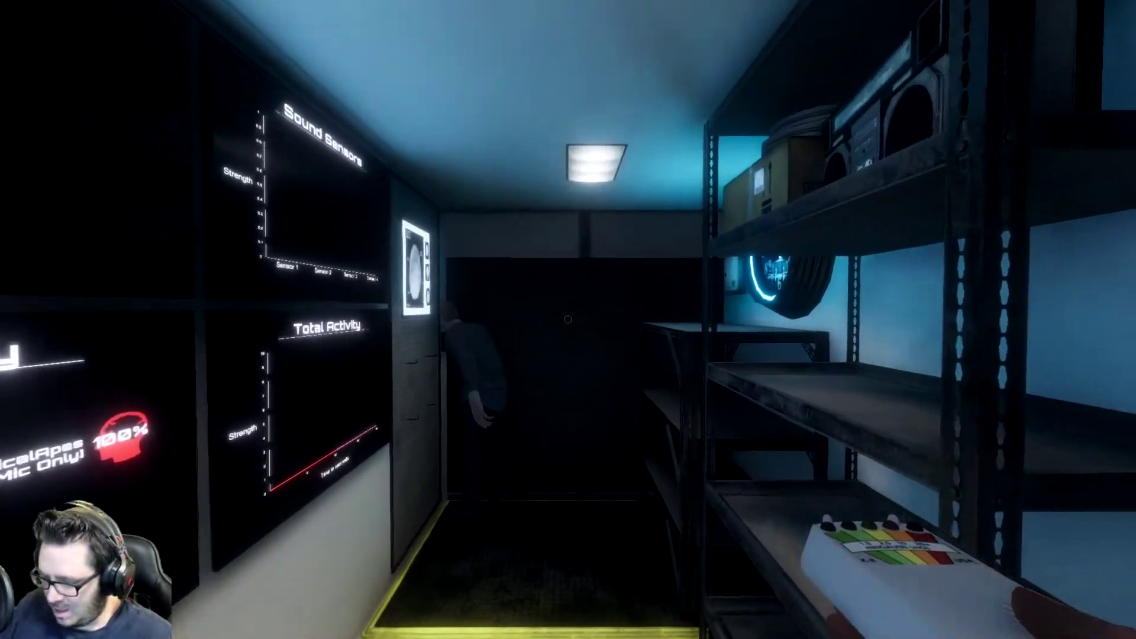
key("w")
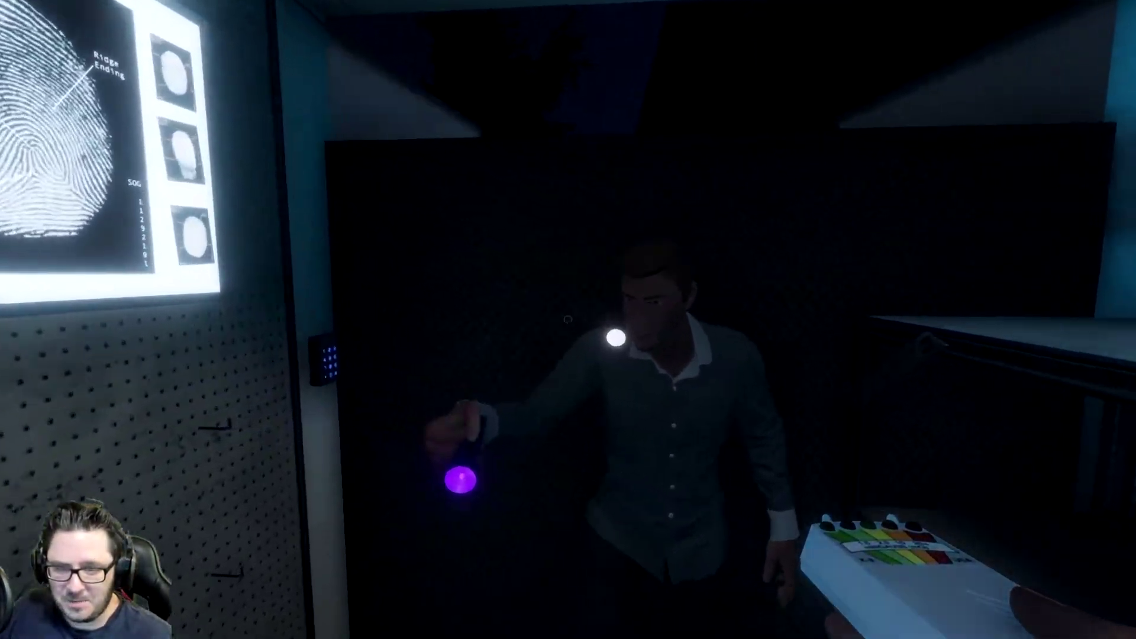
key("w")
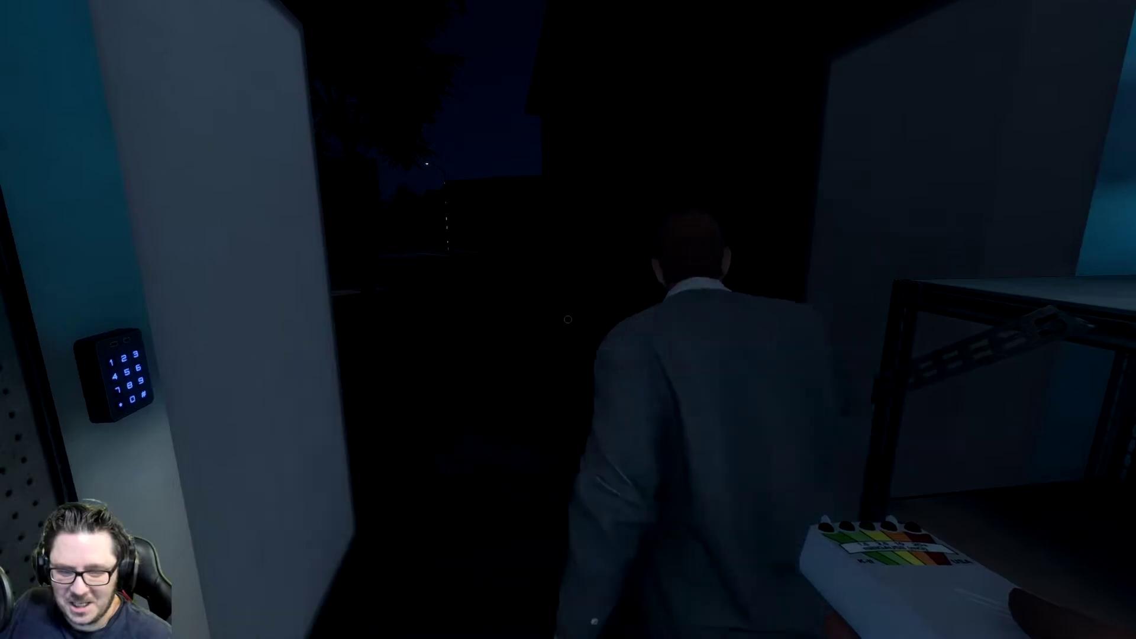
key("w")
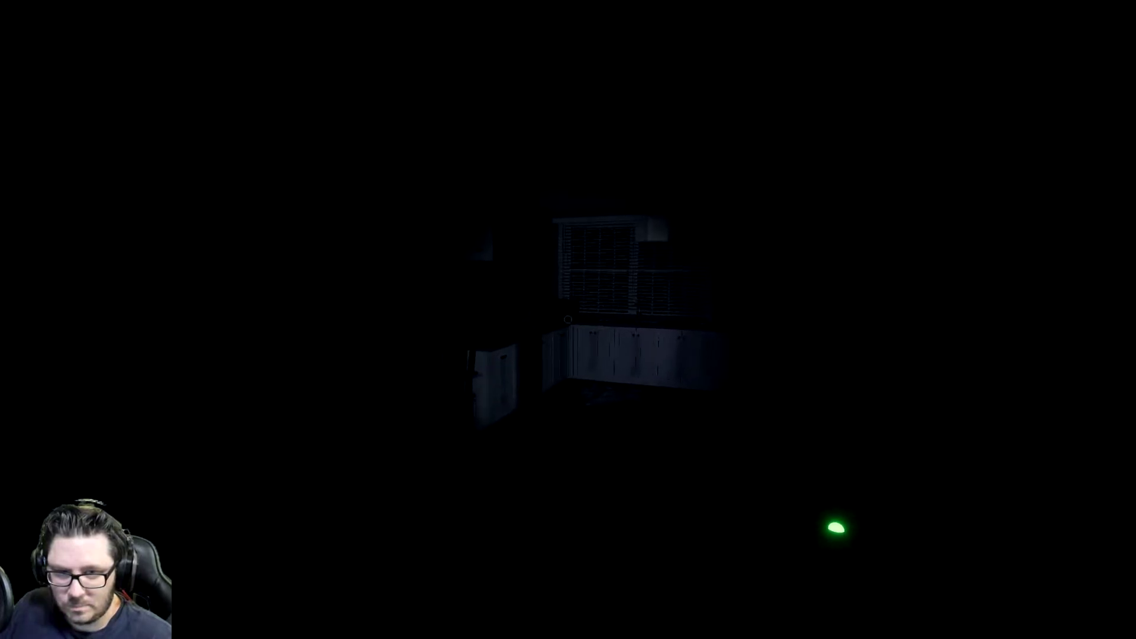
key("f")
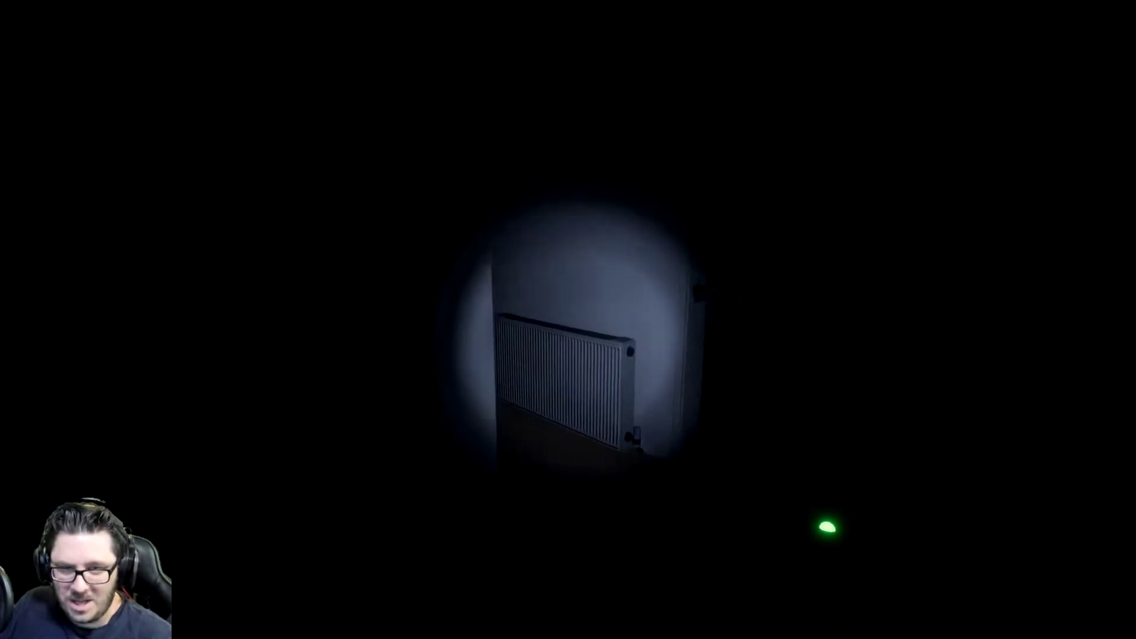
left_click(567, 319)
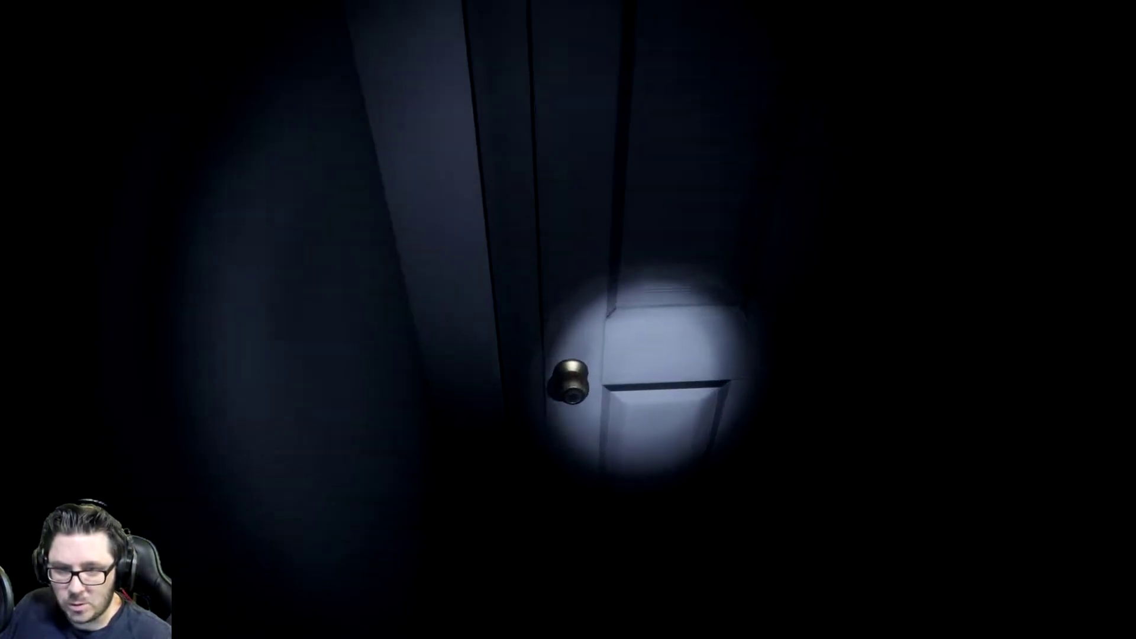
left_click(568, 319)
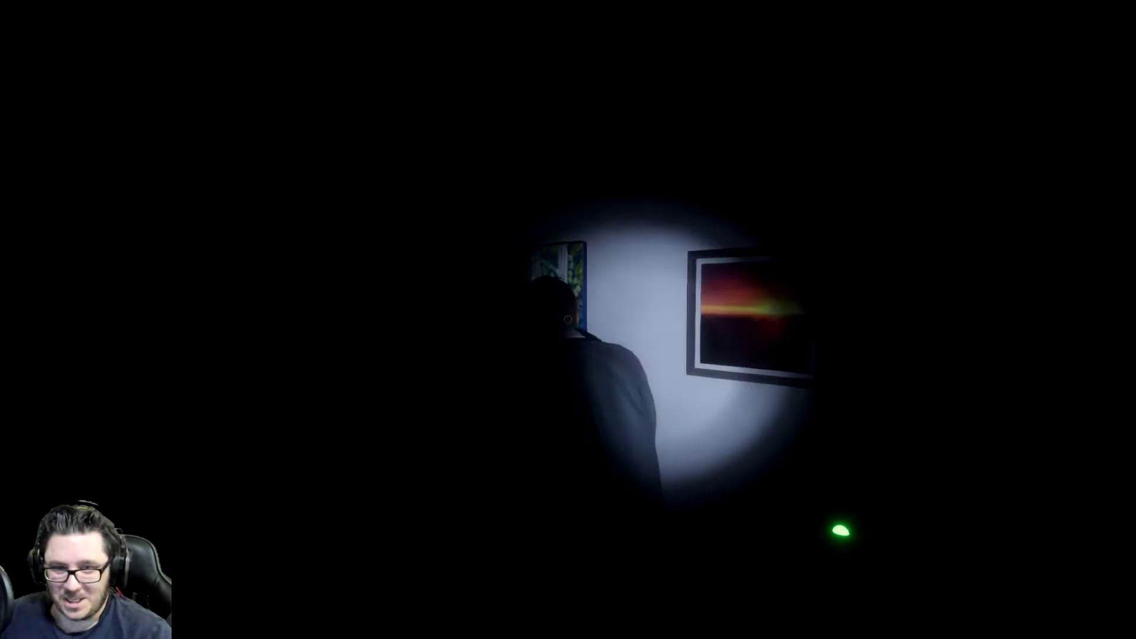
key("f")
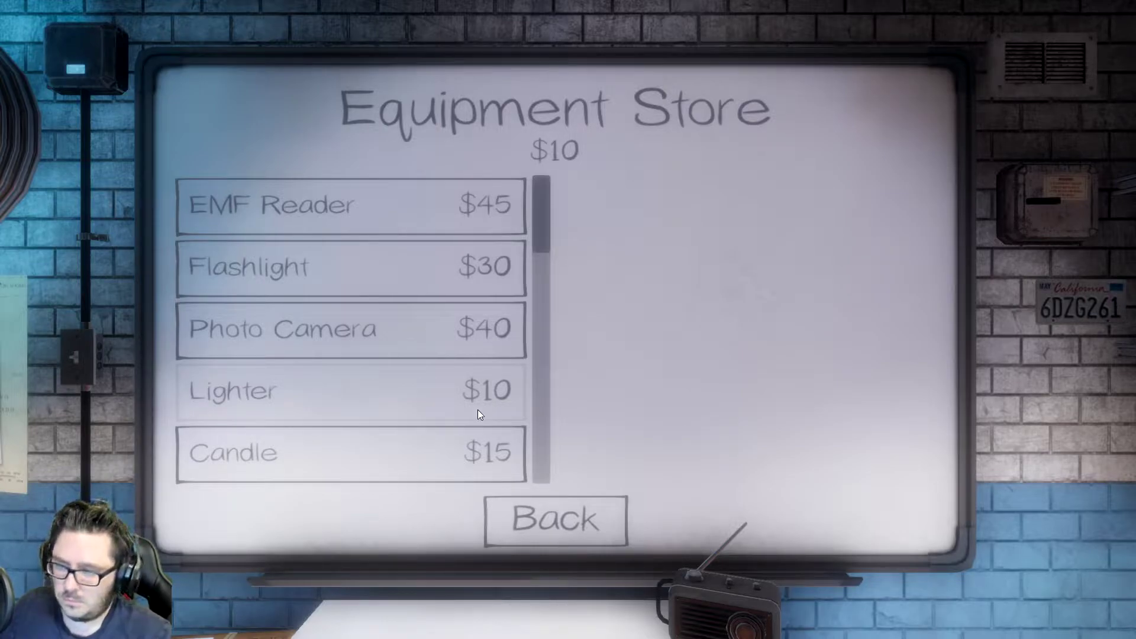
left_click(569, 518)
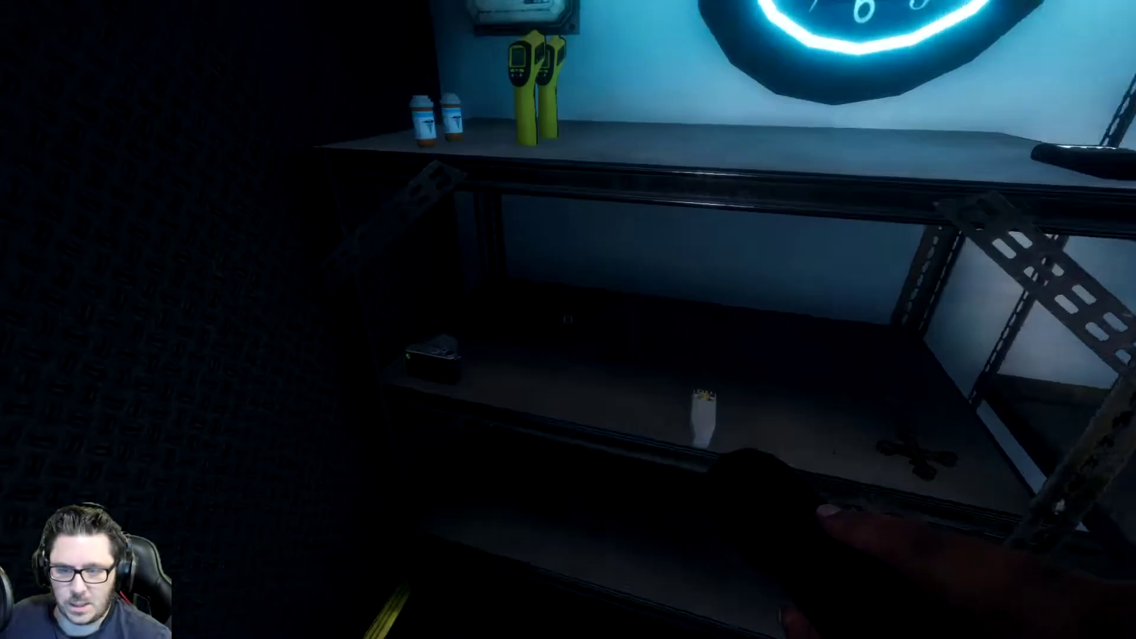
key("w")
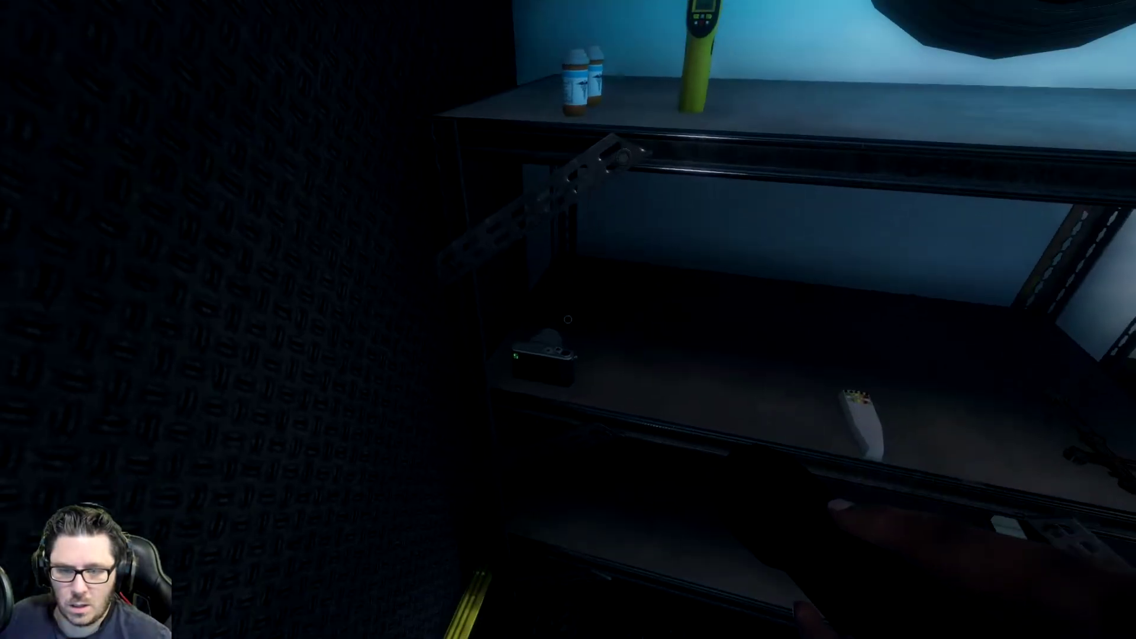
key("w")
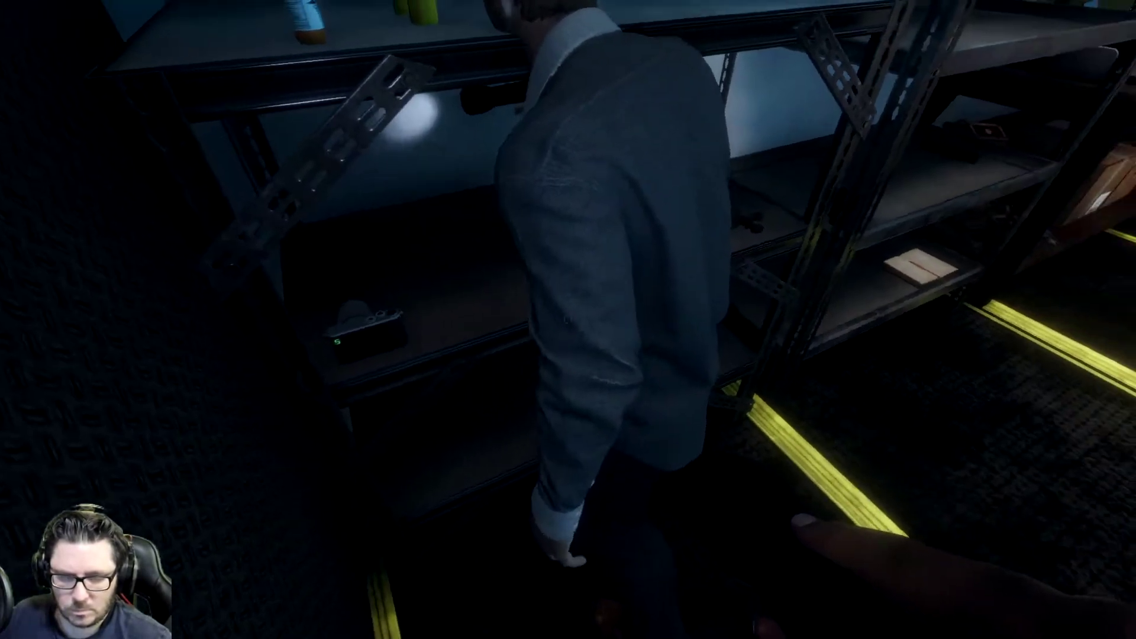
key("q")
key("f")
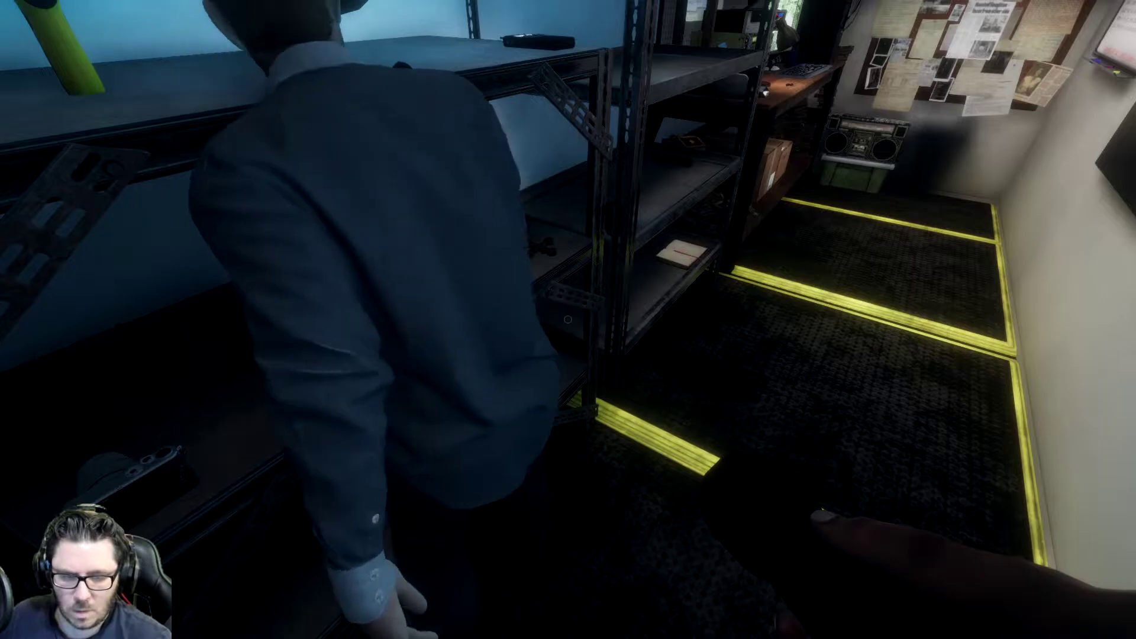
key("q")
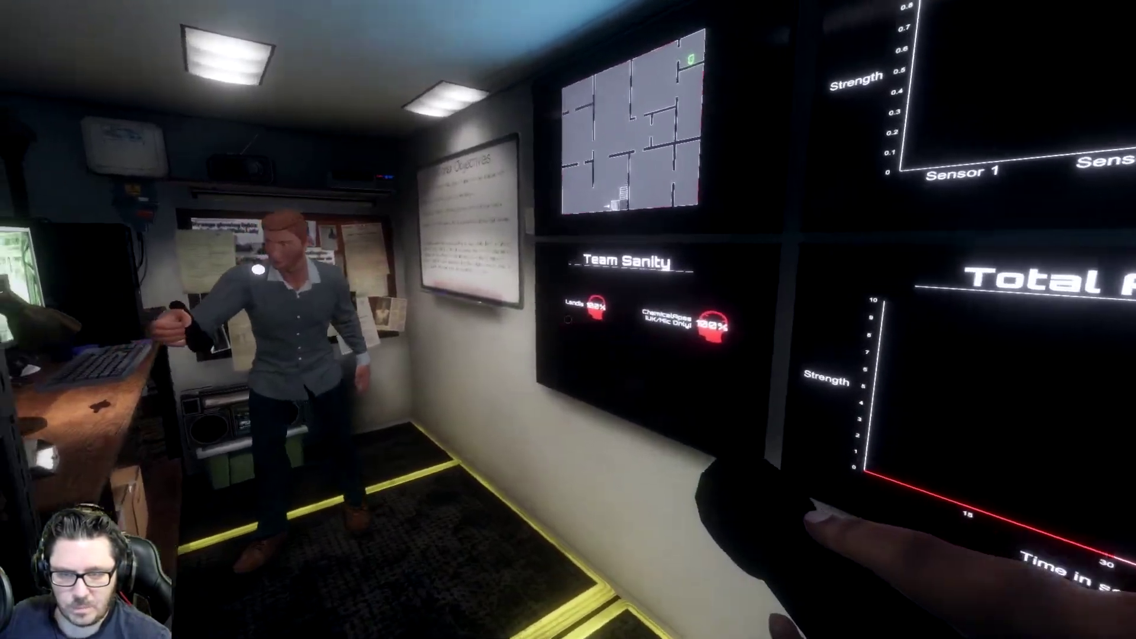
key("q")
key("q")
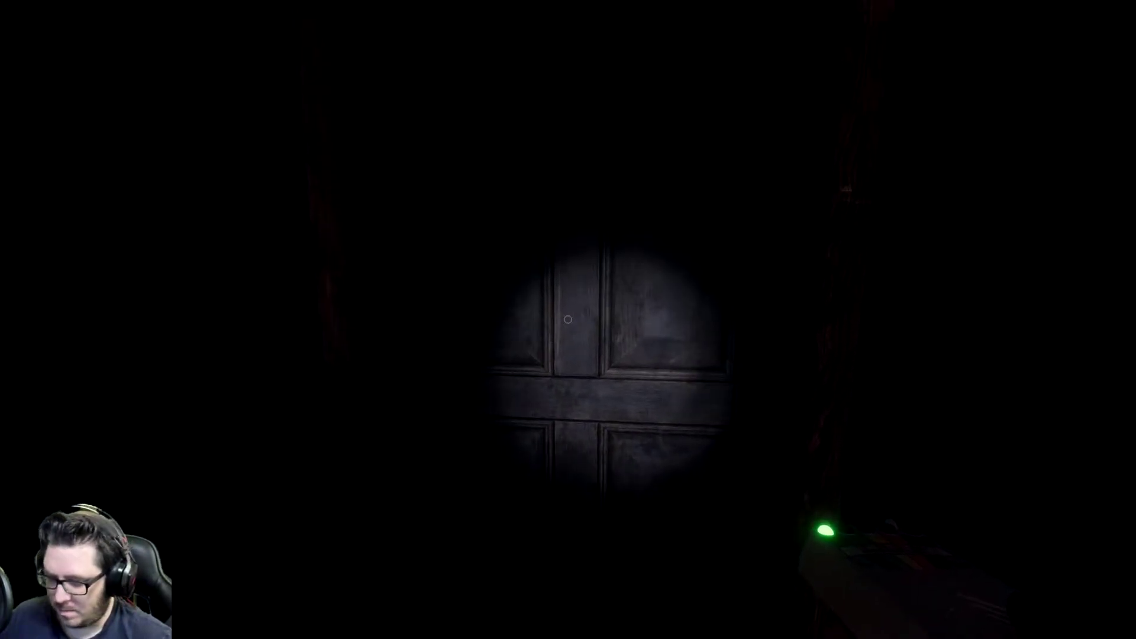
left_click_drag(567, 319, 558, 325)
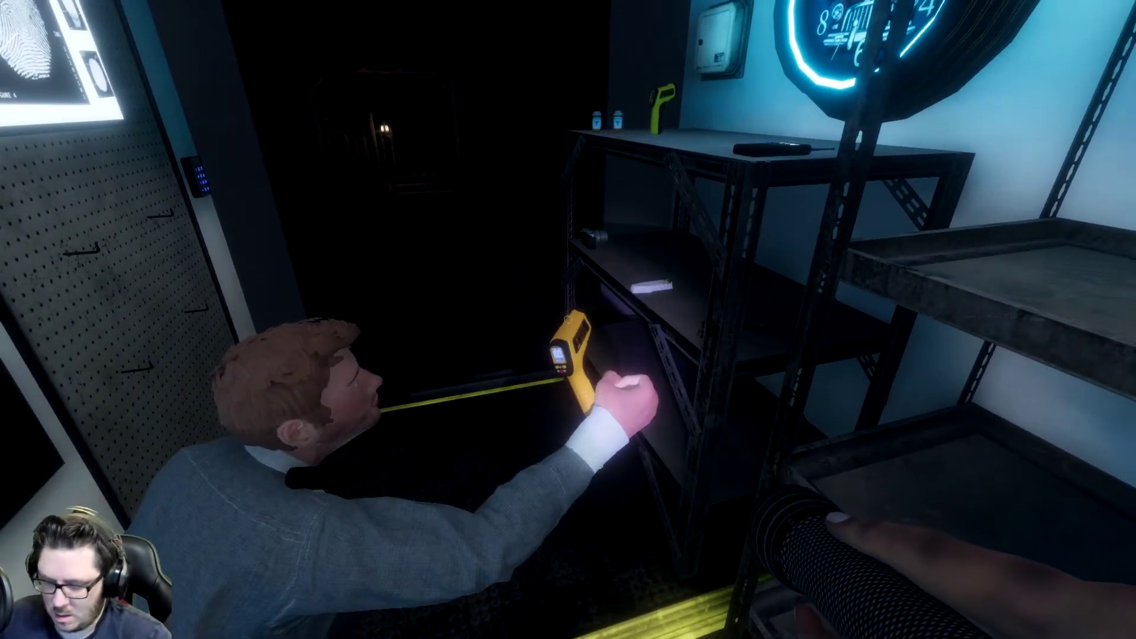
key("q")
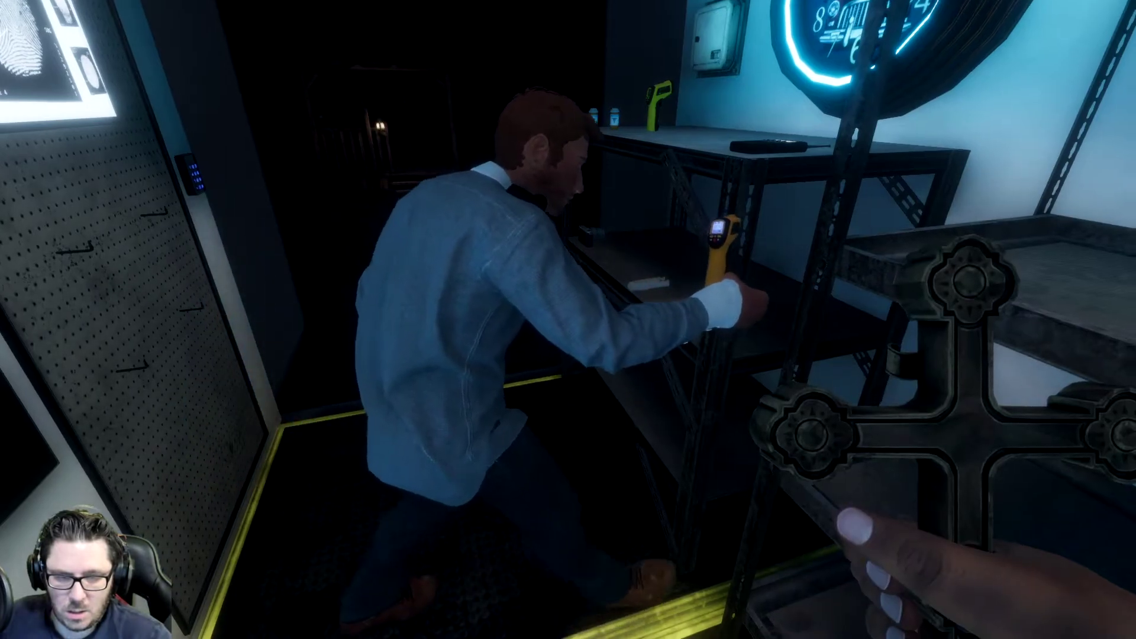
key("q")
key("q")
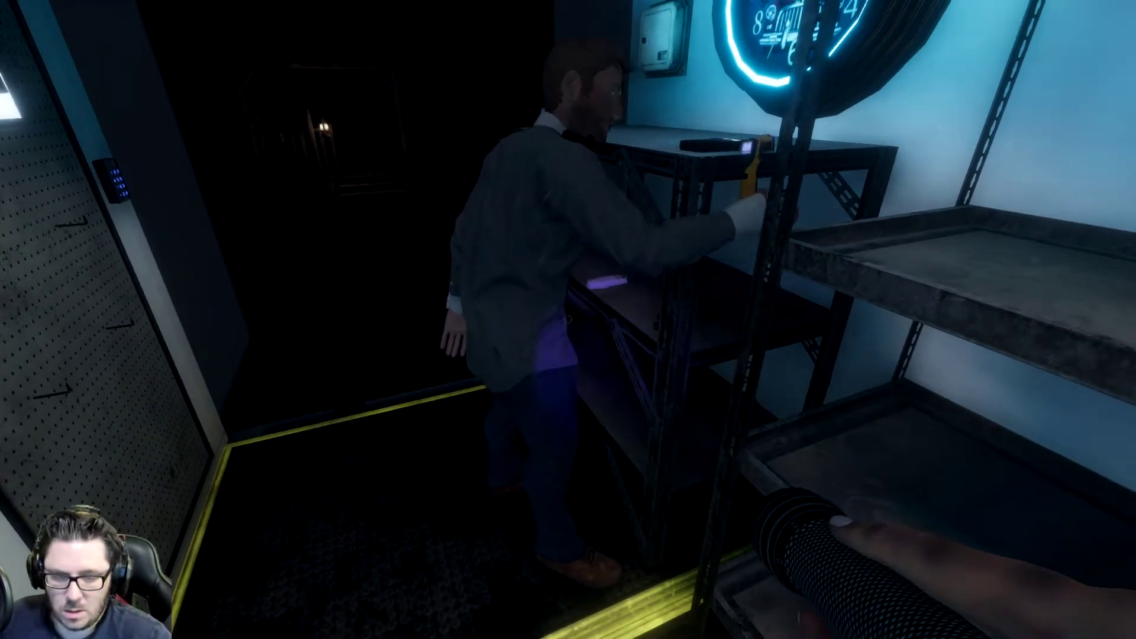
right_click(568, 320)
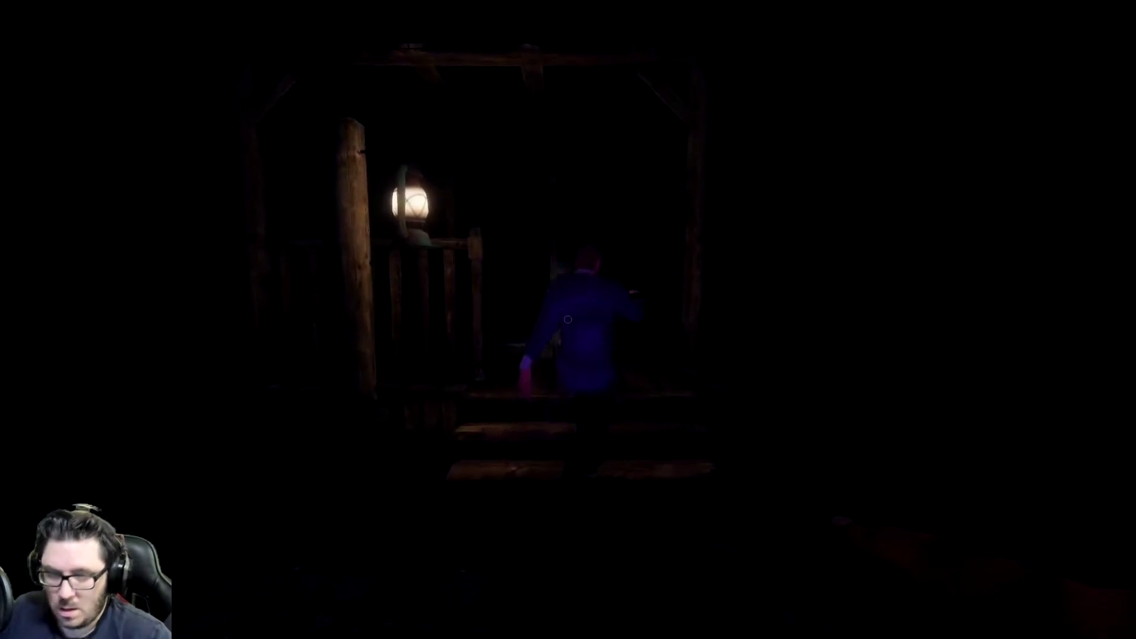
key("w")
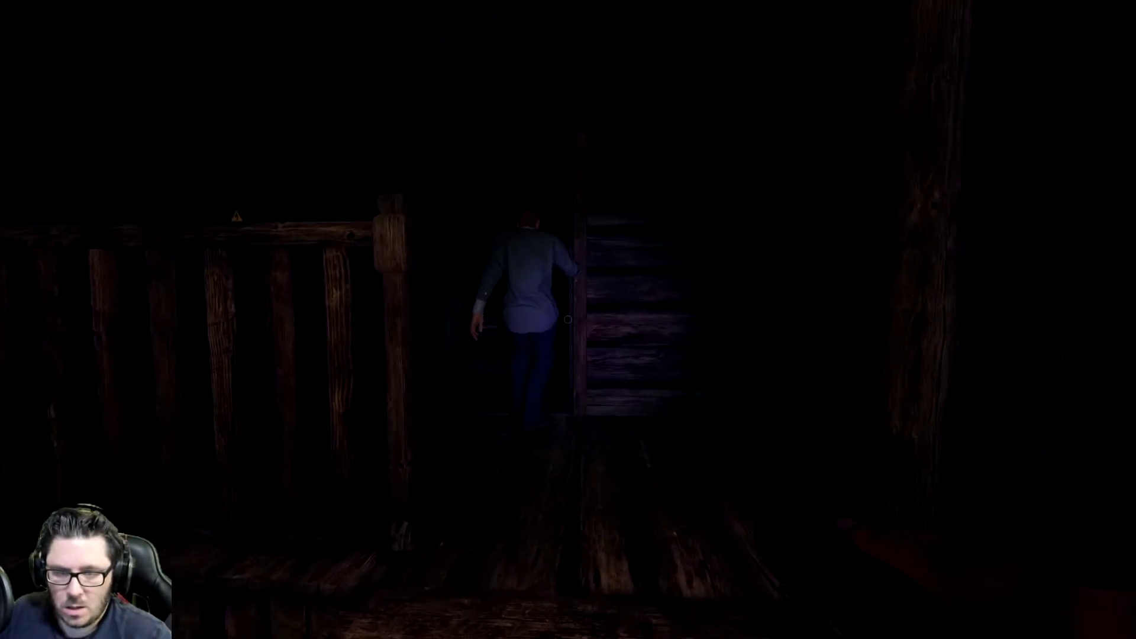
key("w")
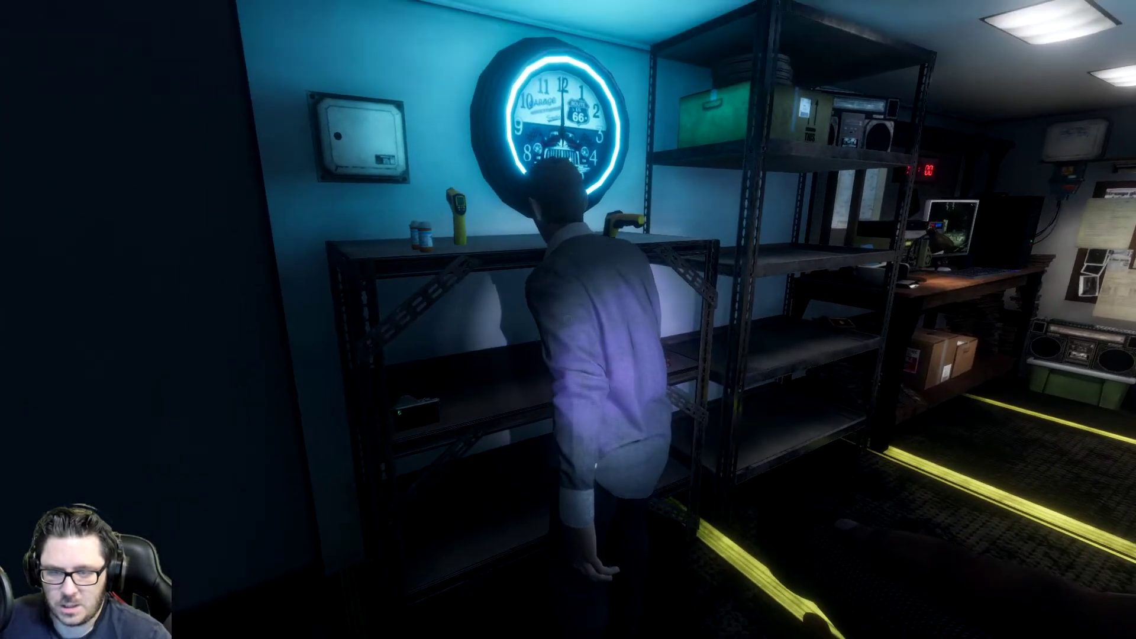
key("w")
key("w")
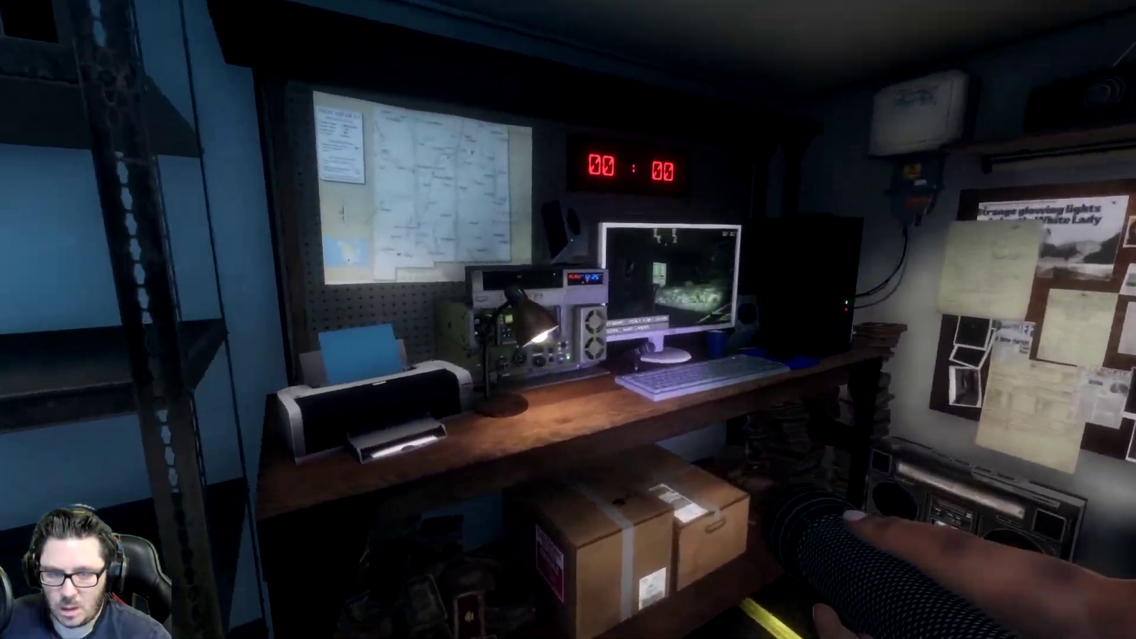
key("w")
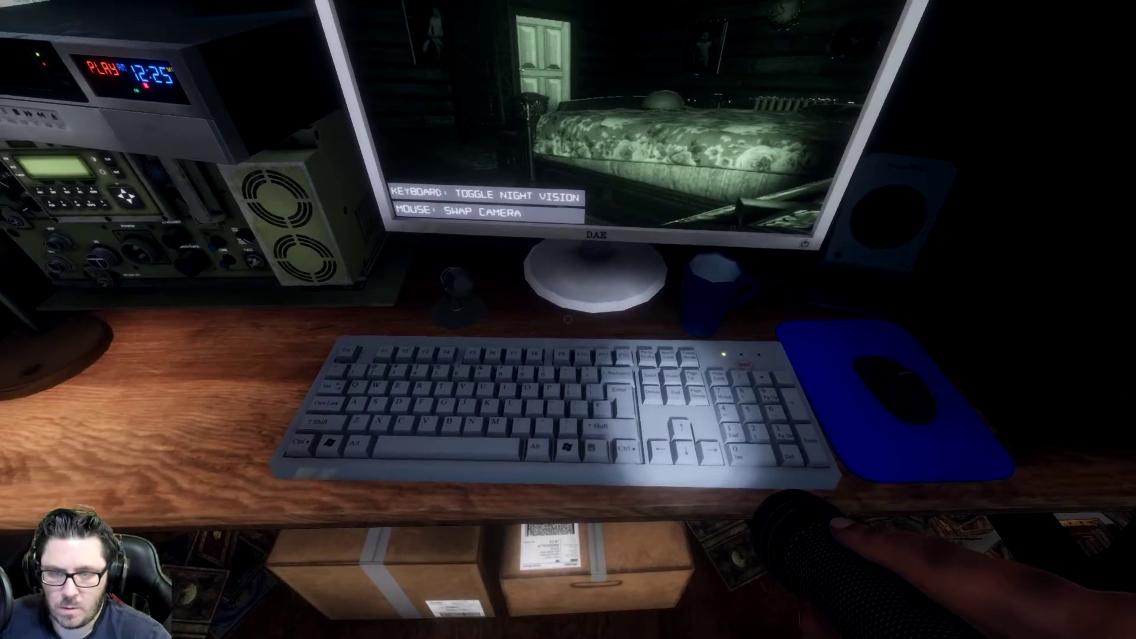
key("space")
key("space")
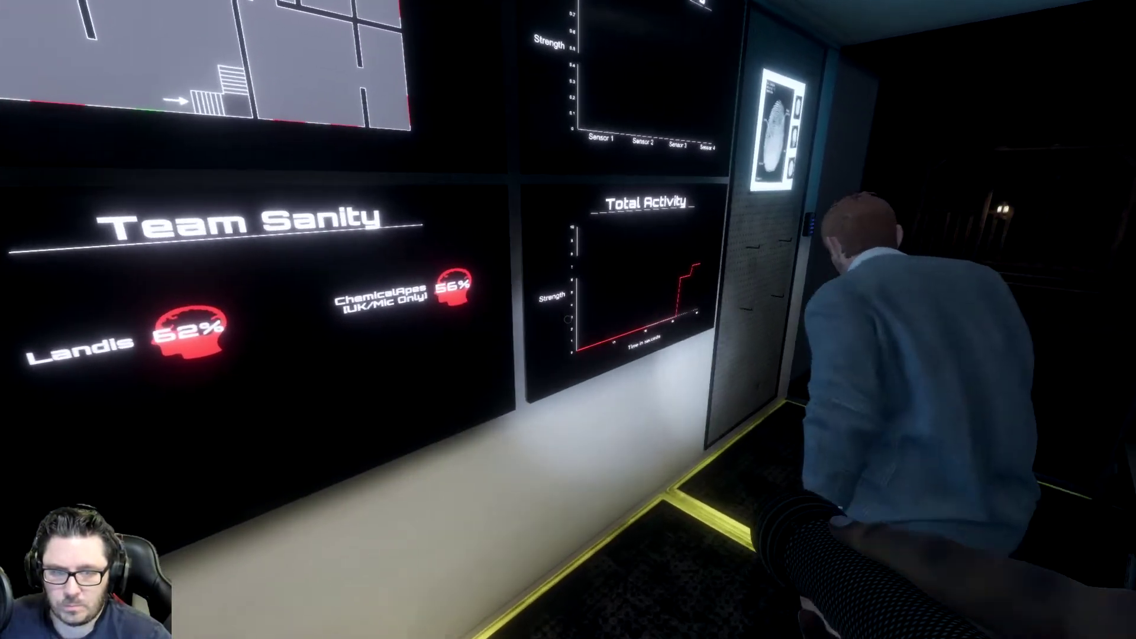
key("w")
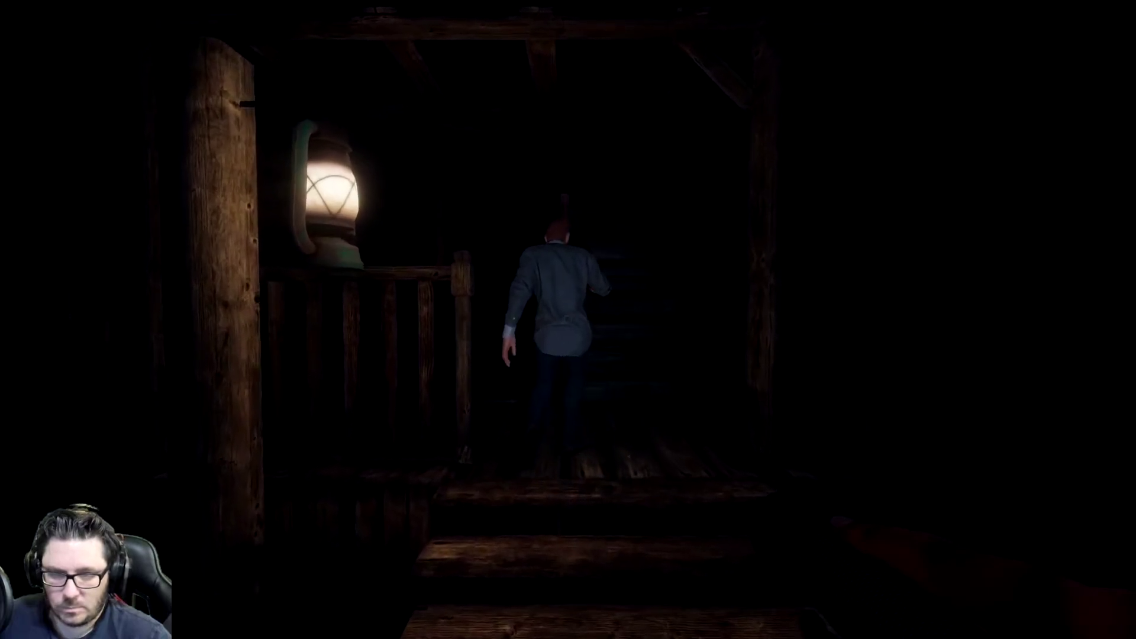
key("w")
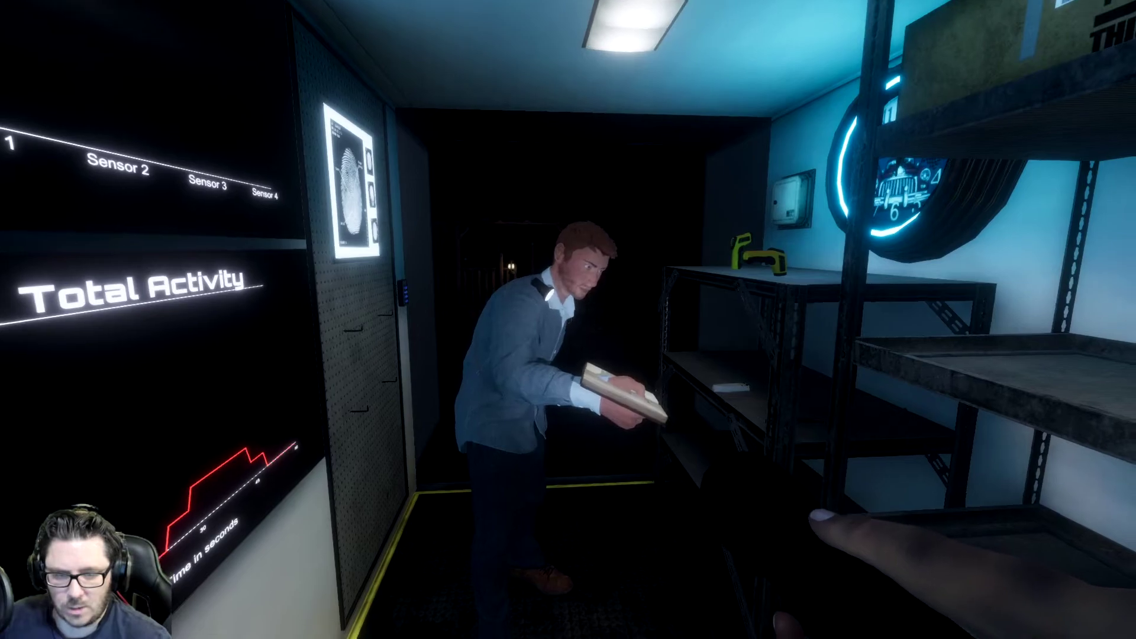
key("q")
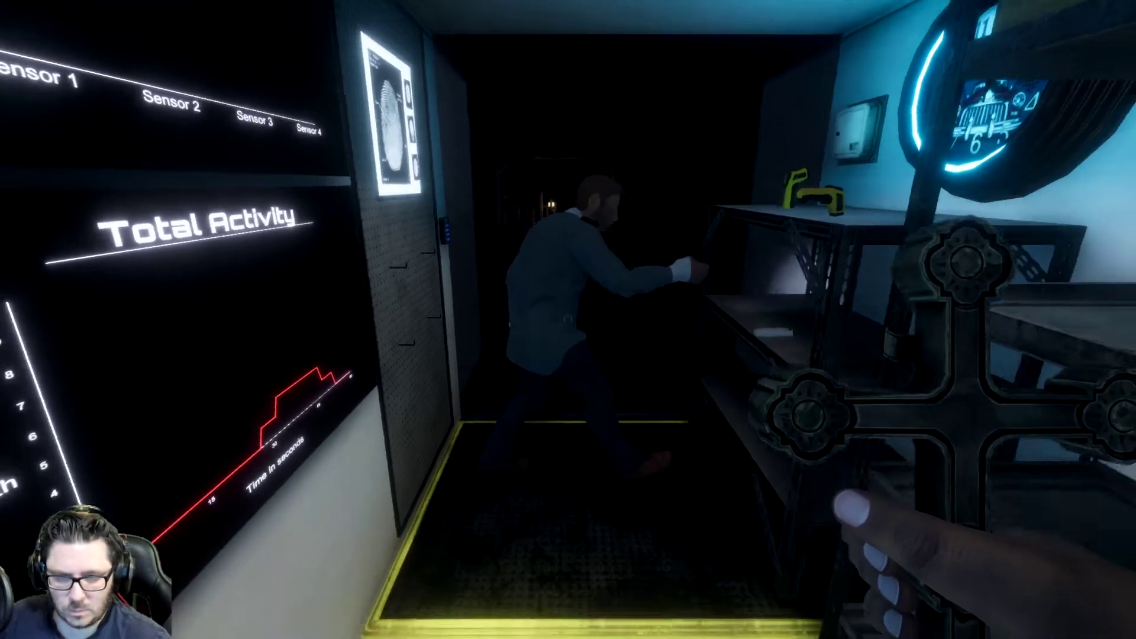
key("s")
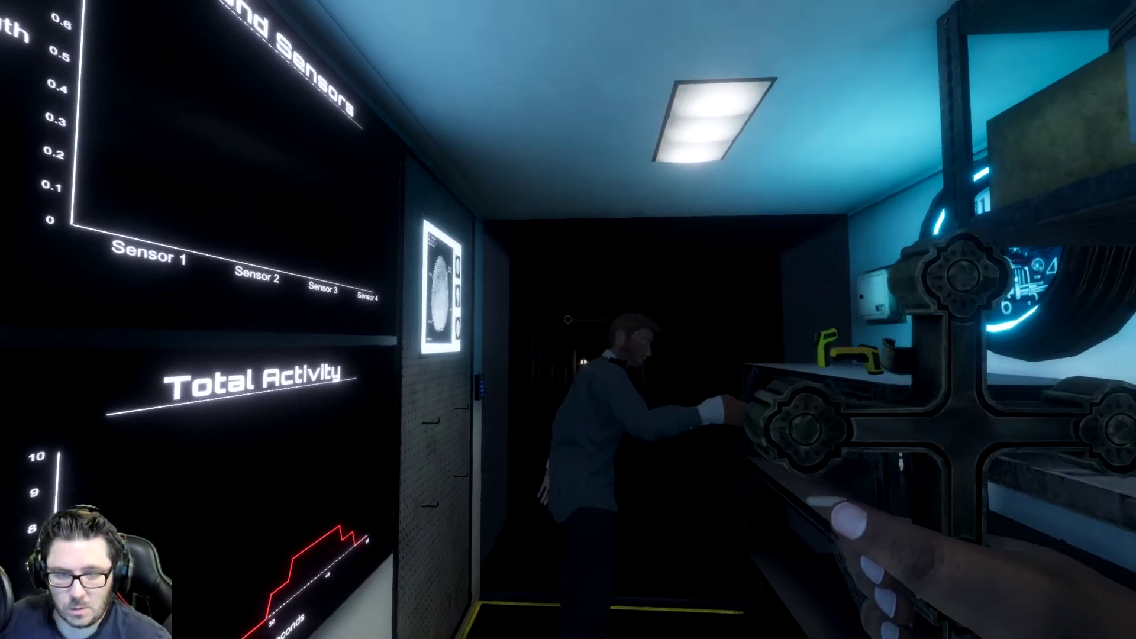
key("w")
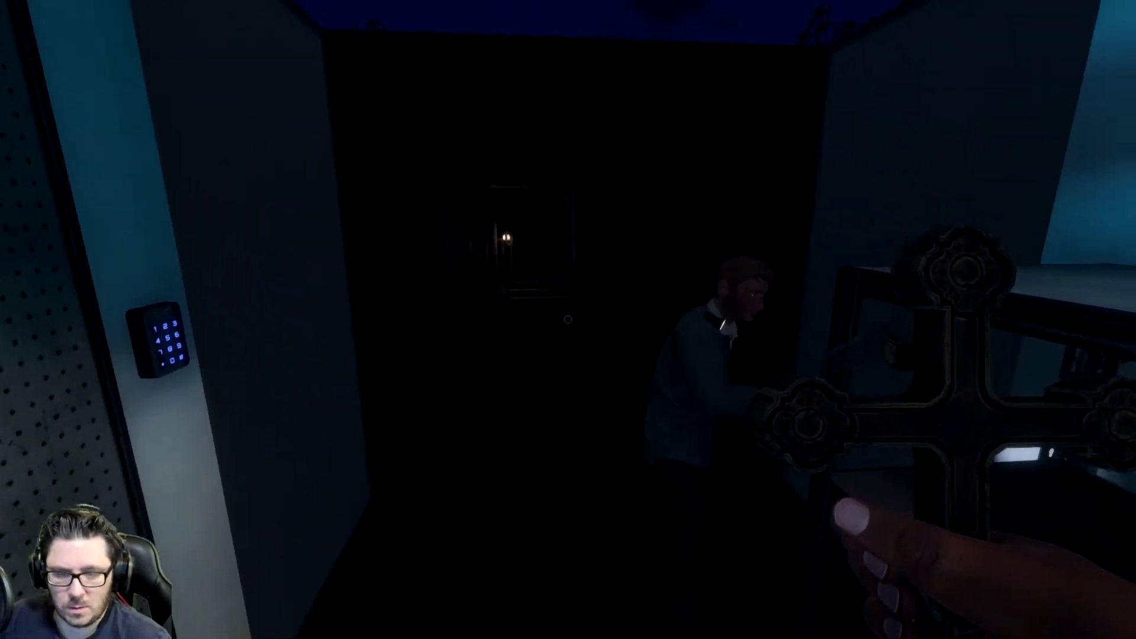
key("w")
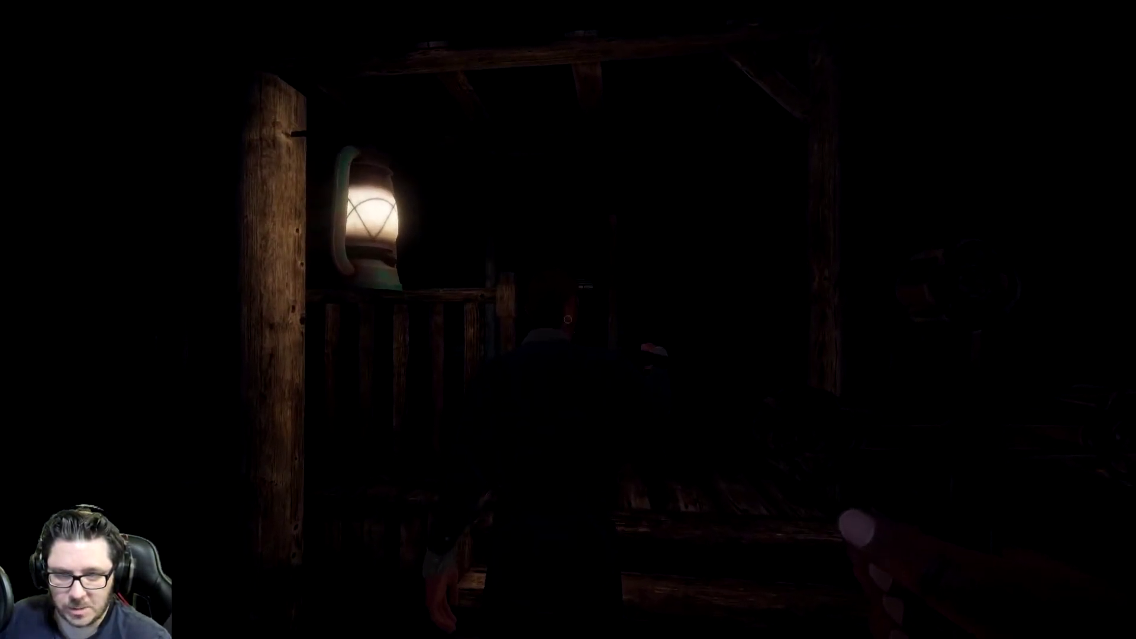
key("w")
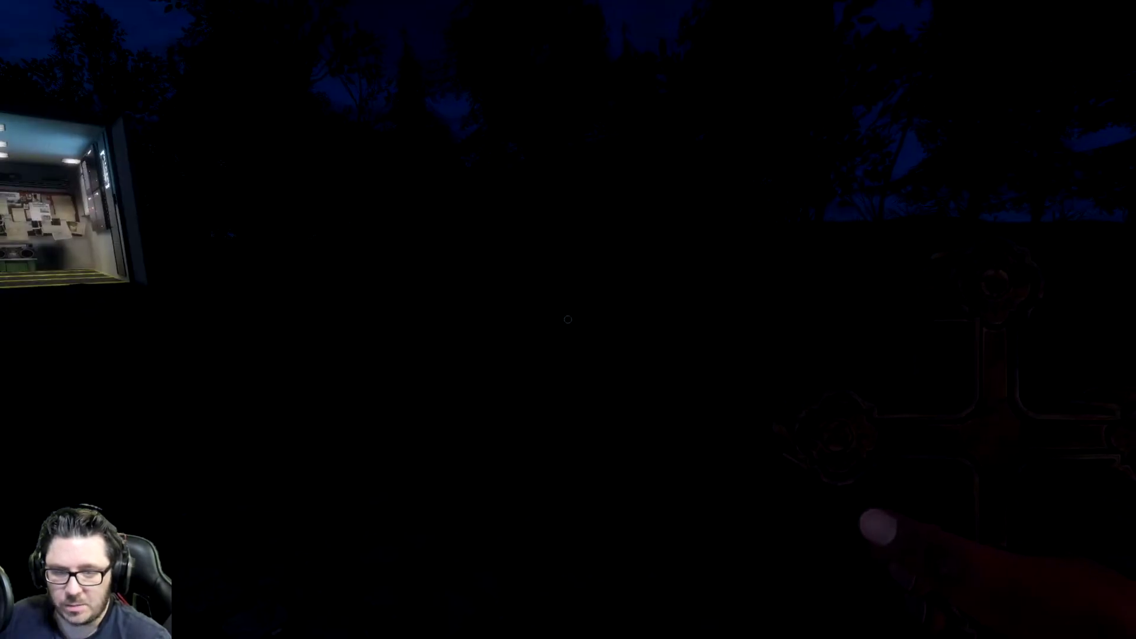
key("w")
key("w")
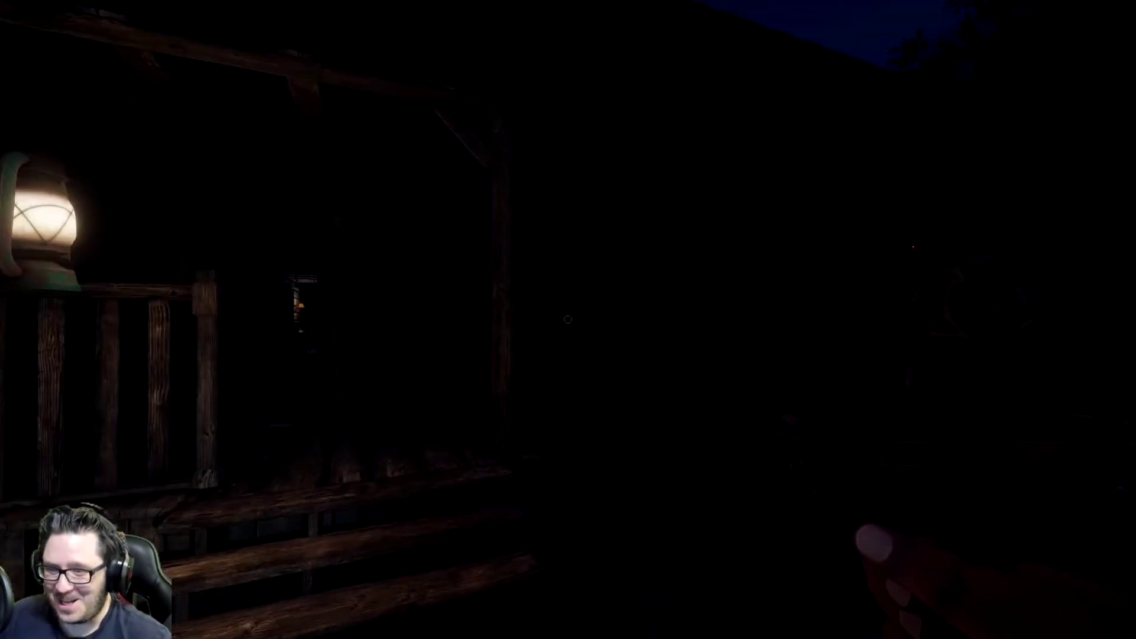
key("w")
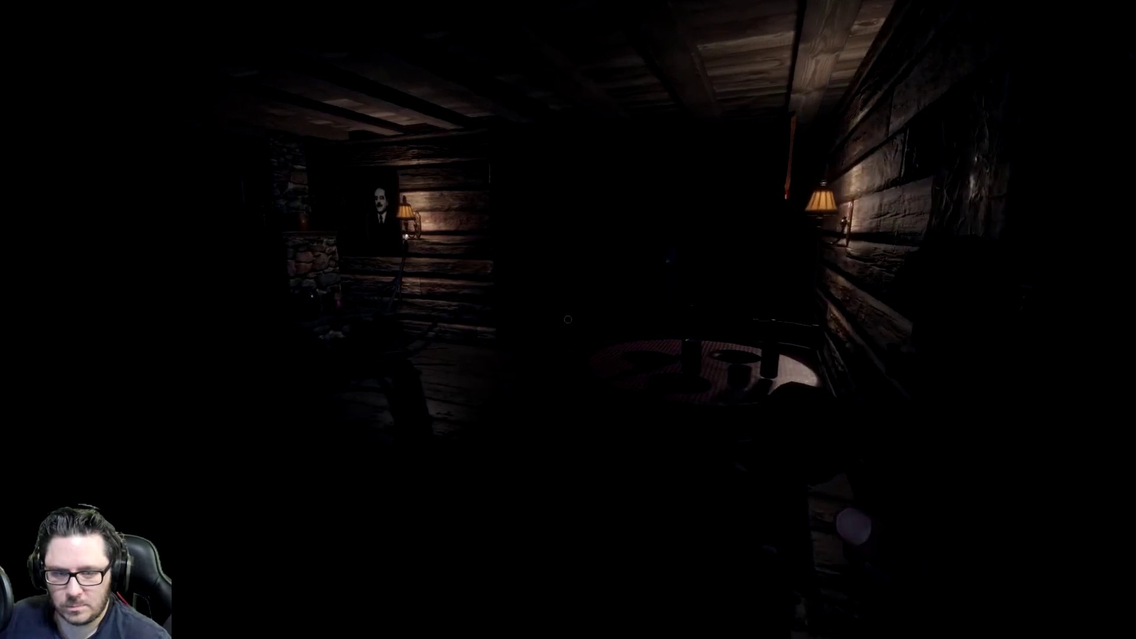
key("w")
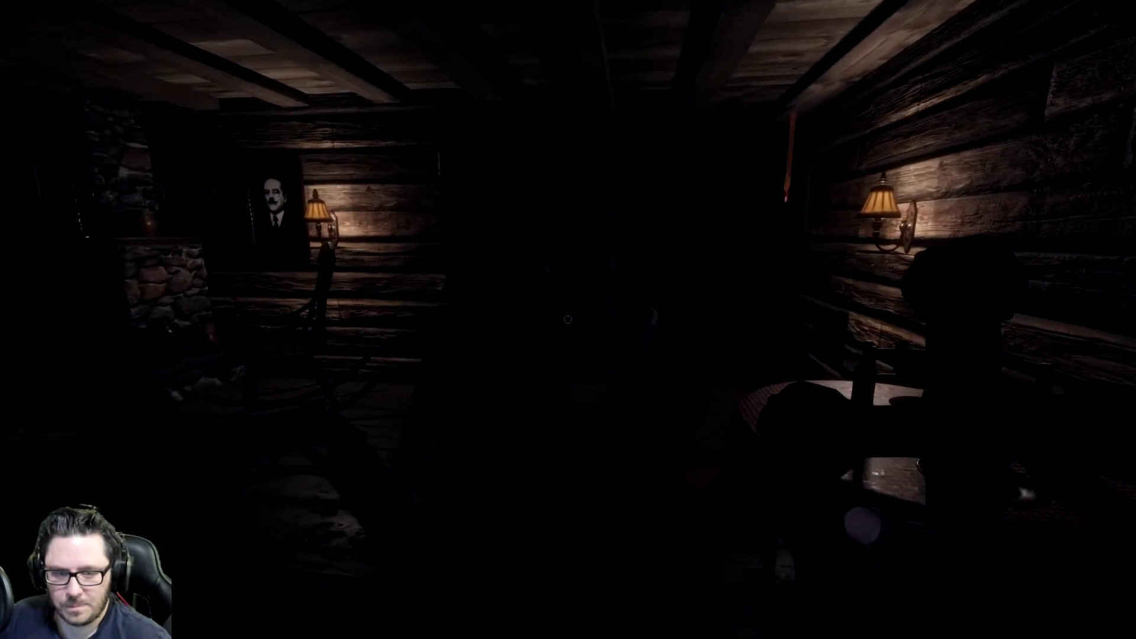
key("w")
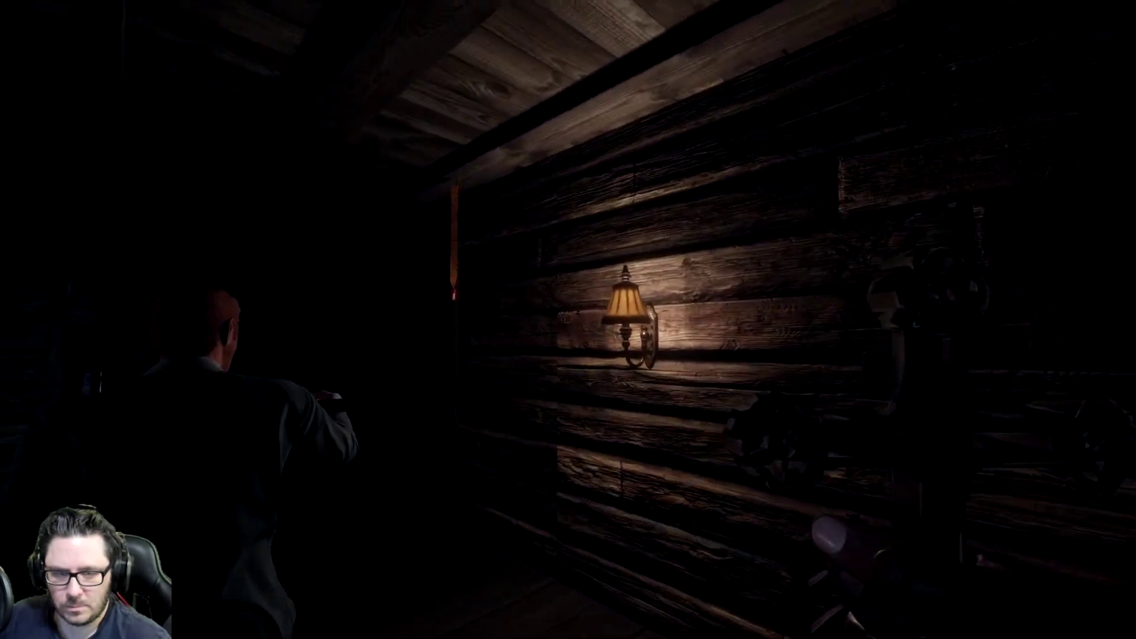
key("w")
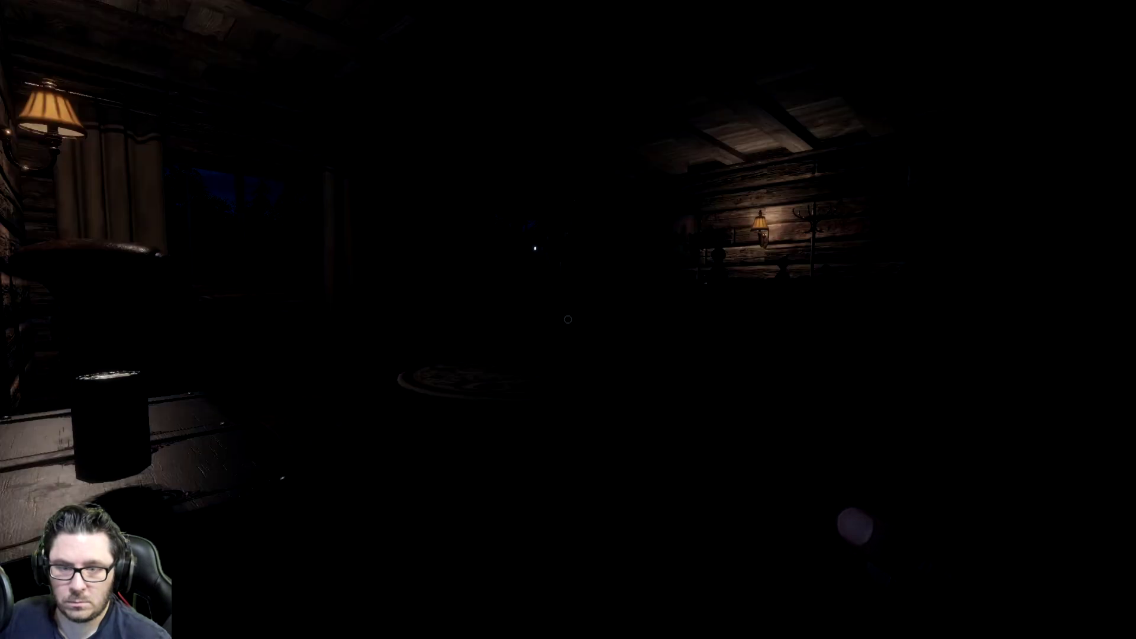
key("w")
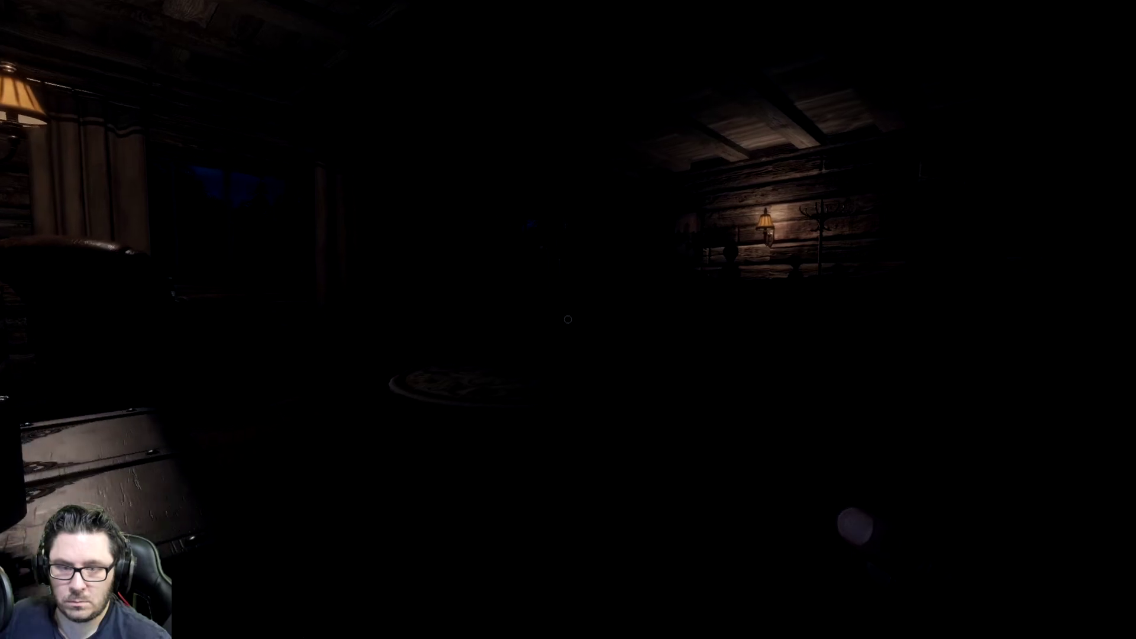
key("w")
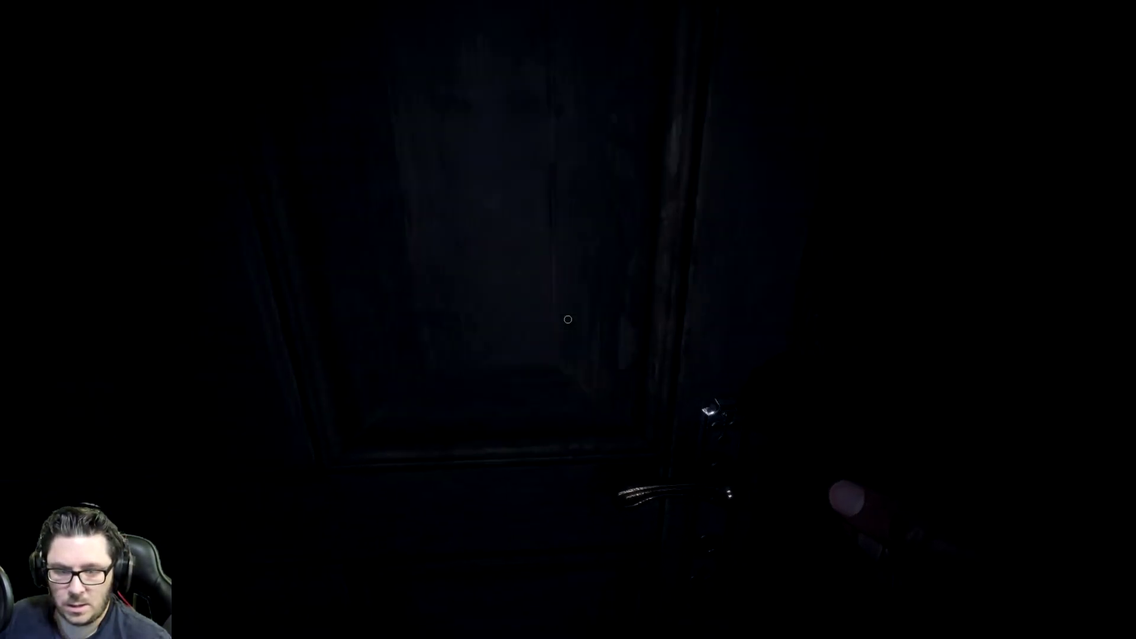
left_click(567, 319)
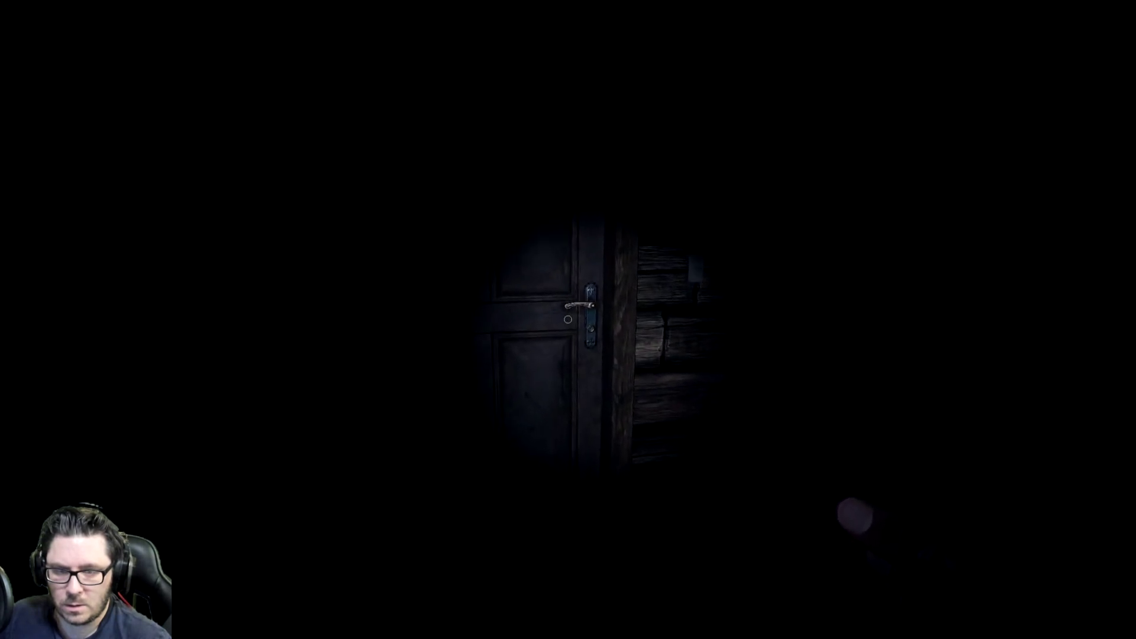
left_click(568, 318)
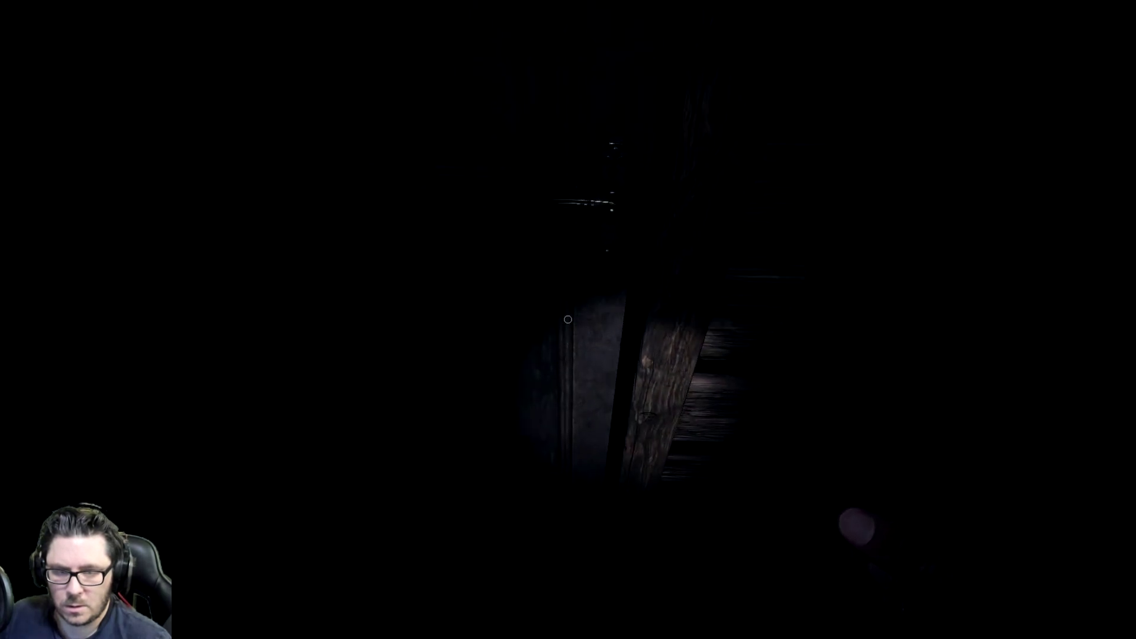
key("w")
key("w")
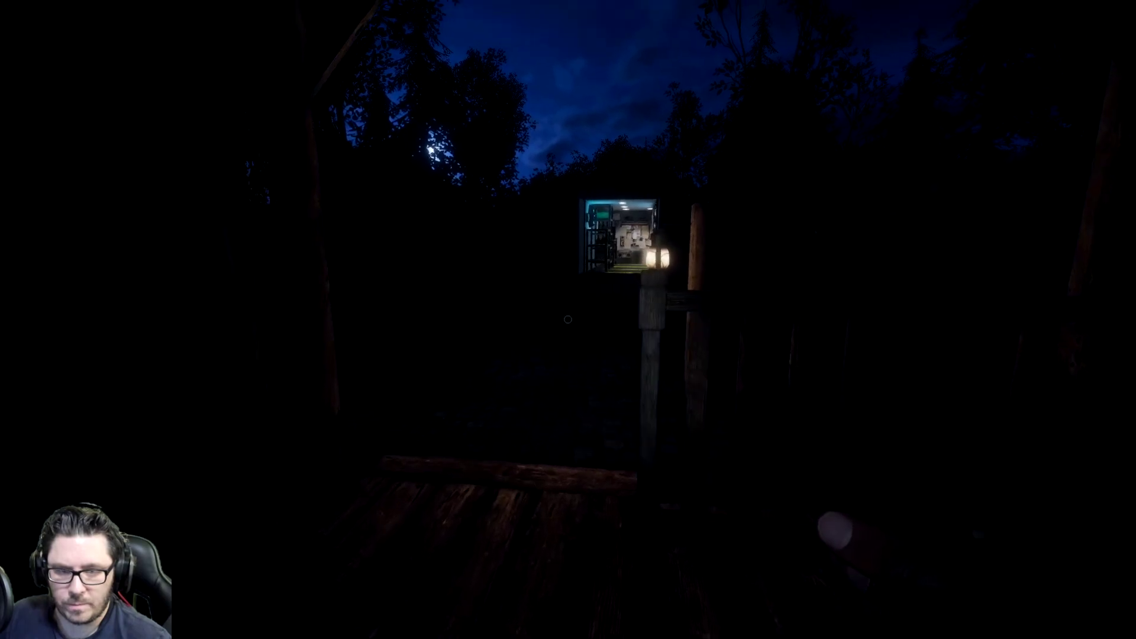
key("w")
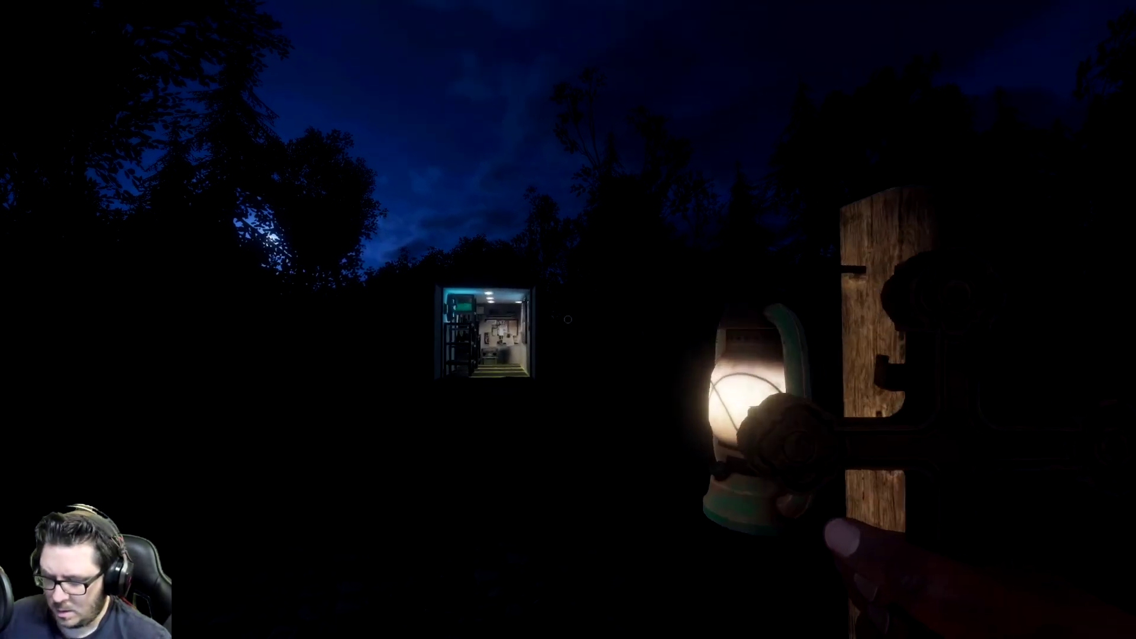
key("q")
key("w")
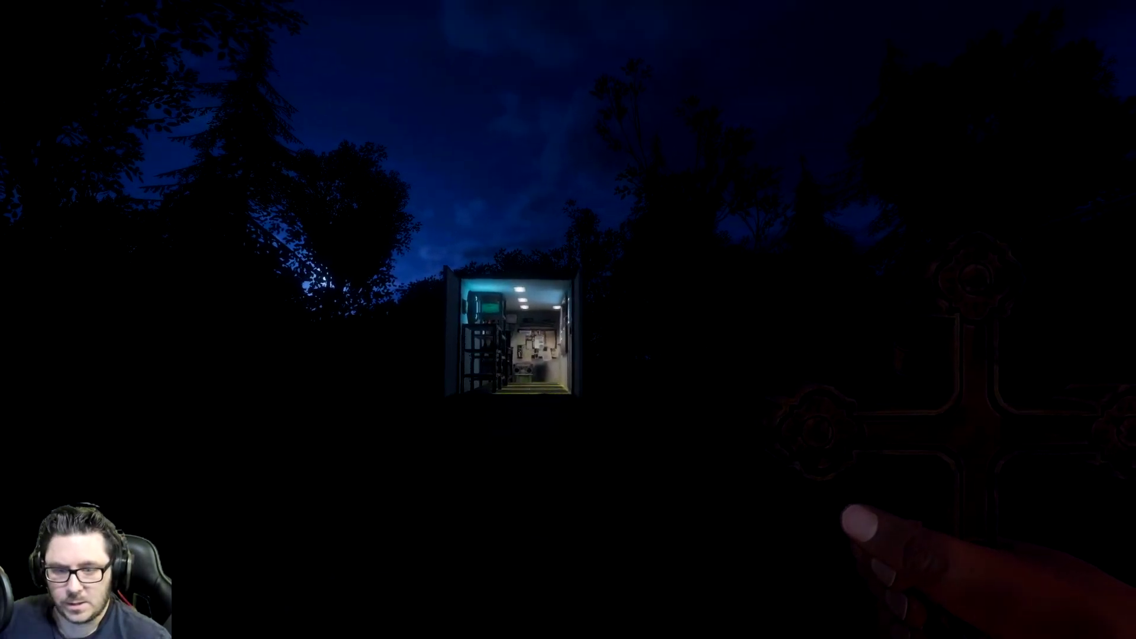
key("w")
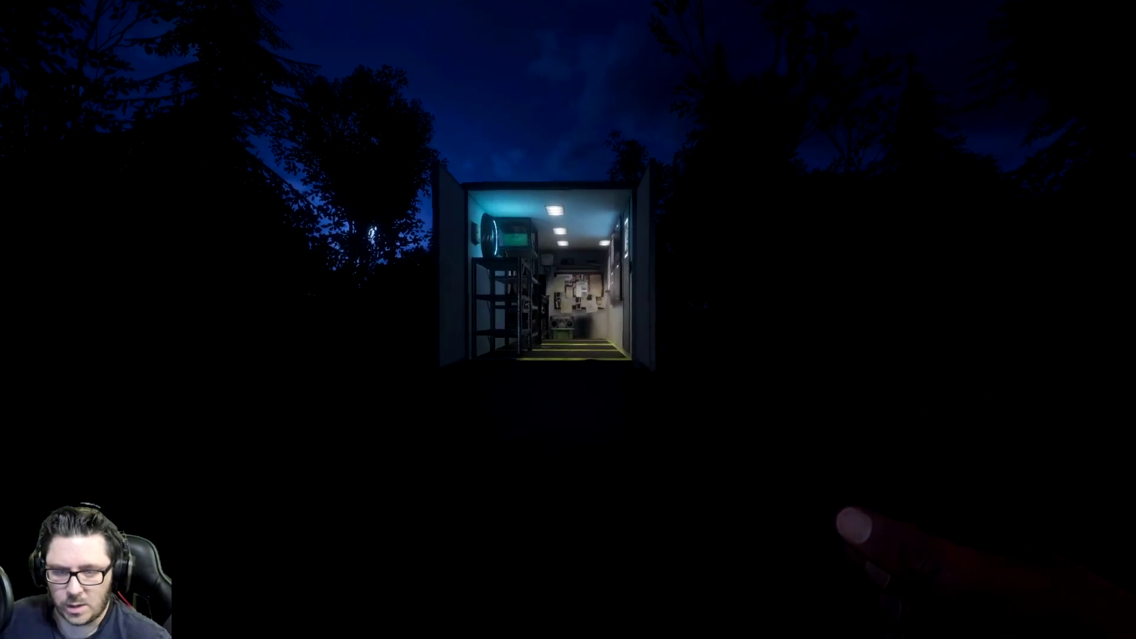
key("w")
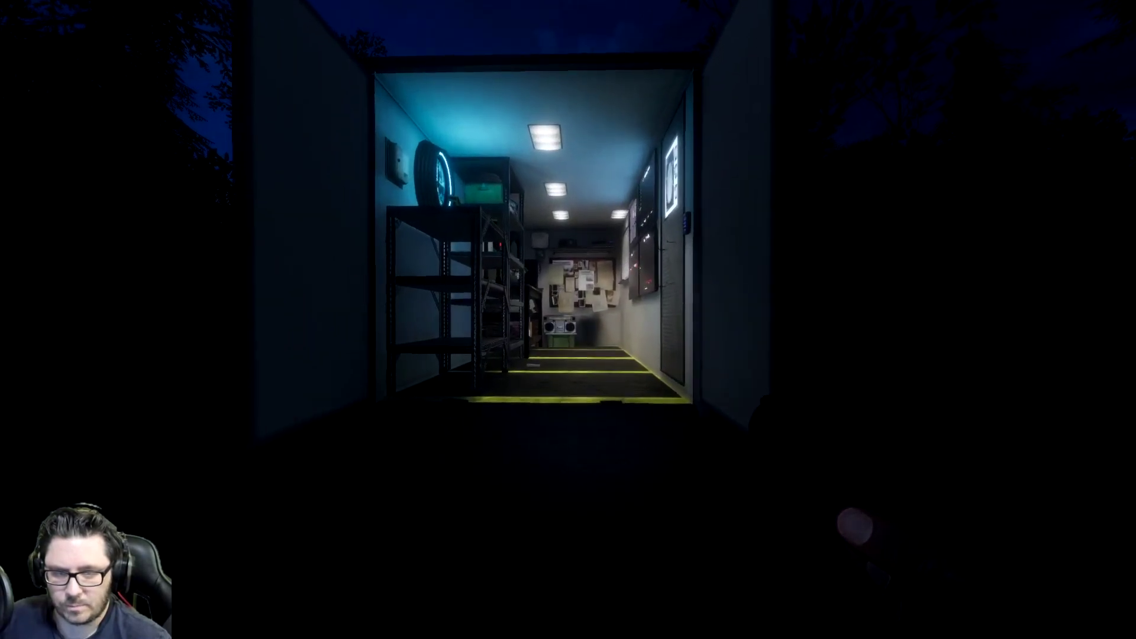
key("w")
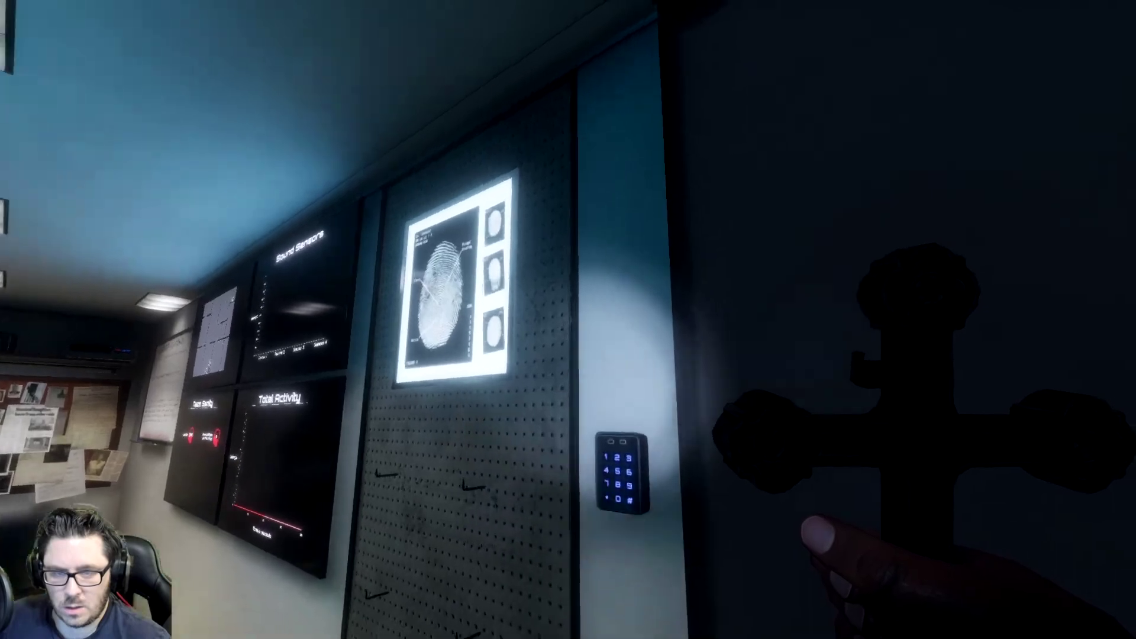
key("w")
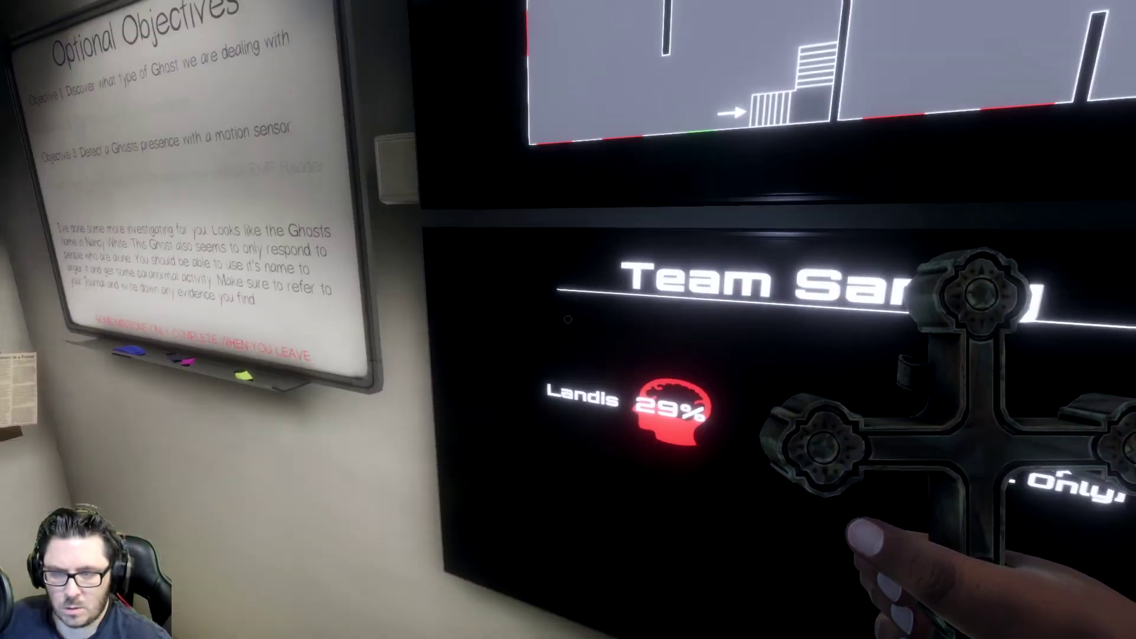
key("w")
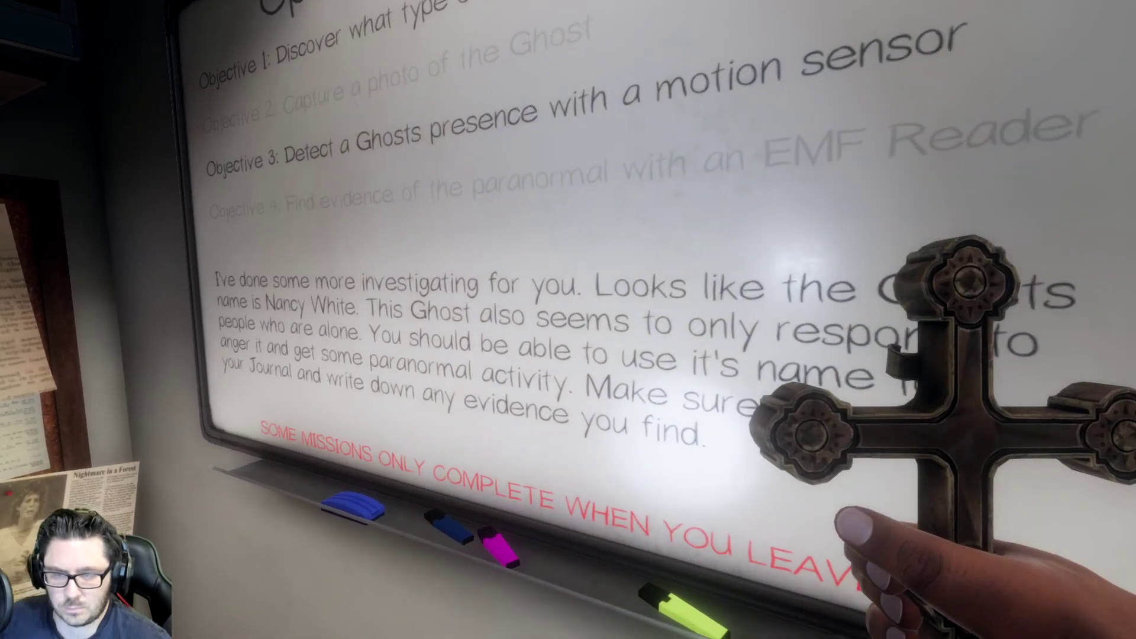
key("s")
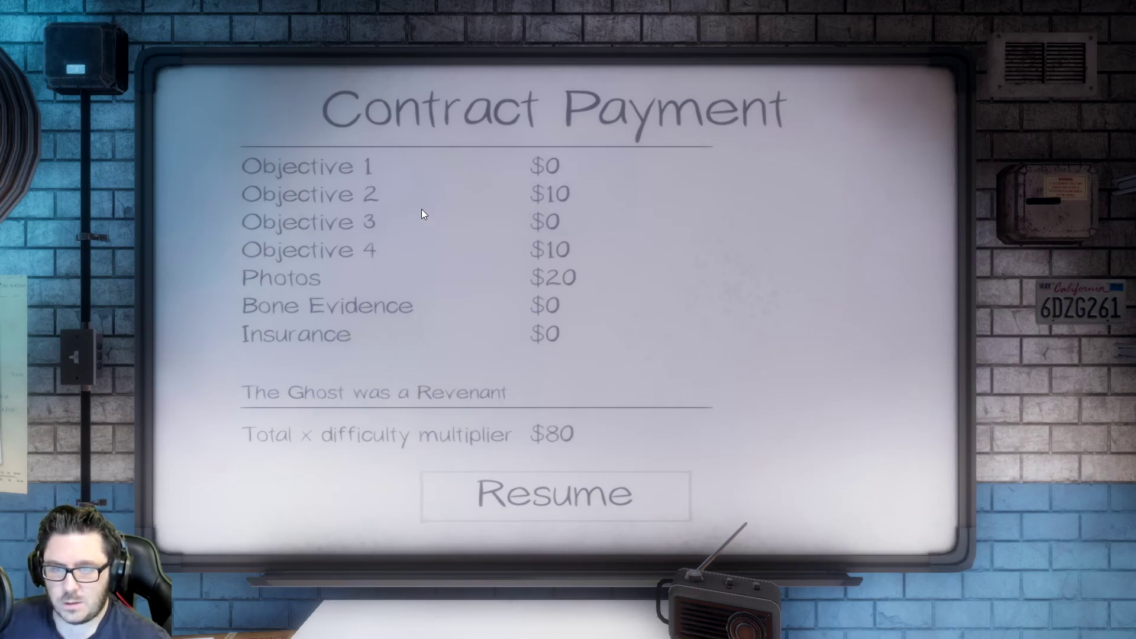
left_click(535, 502)
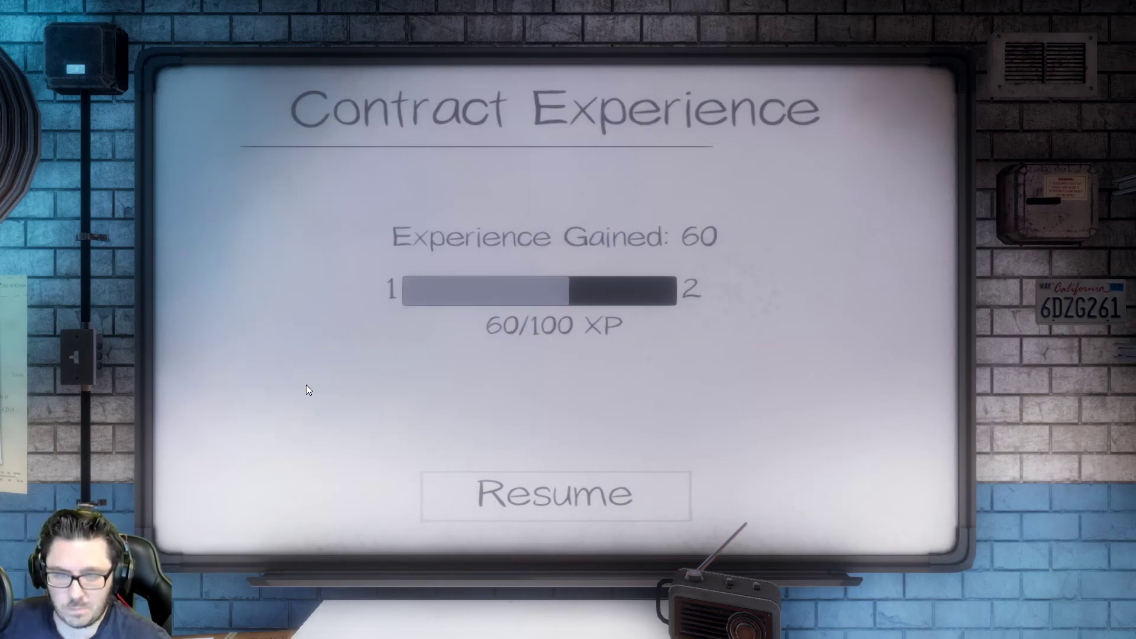
left_click(567, 502)
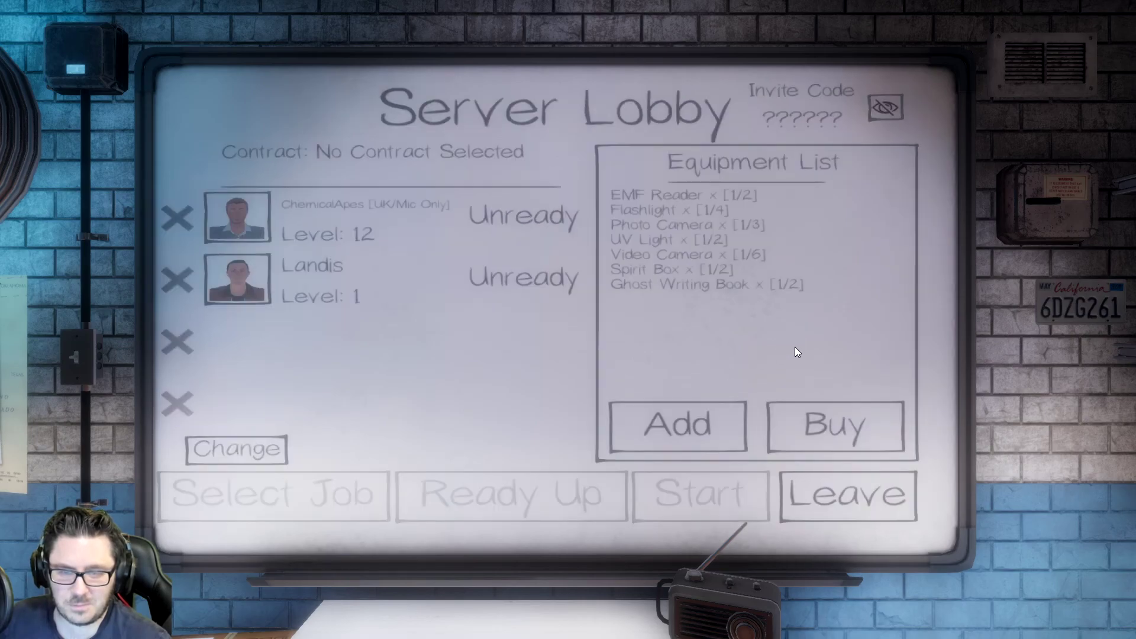